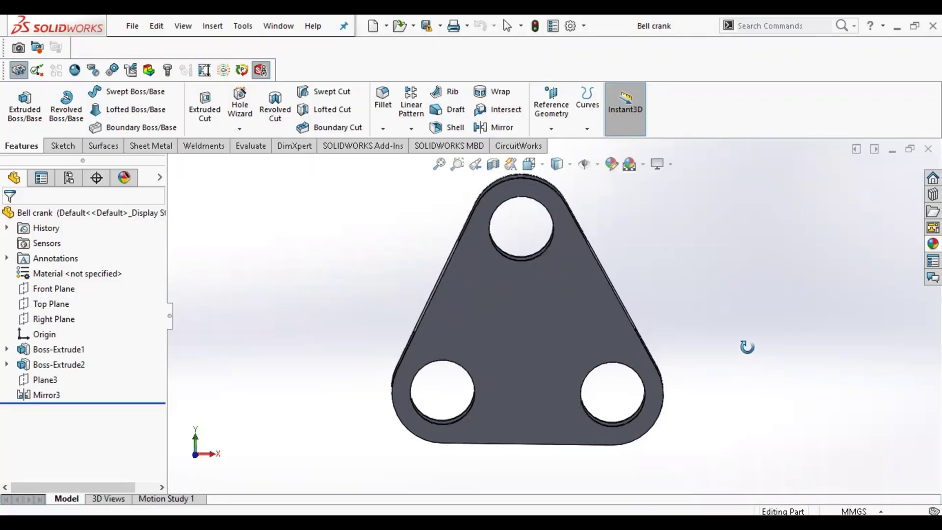
Inspect the three circular holes of the bell crank plate by selecting their edges.
{"action": "key", "text": "Escape"}
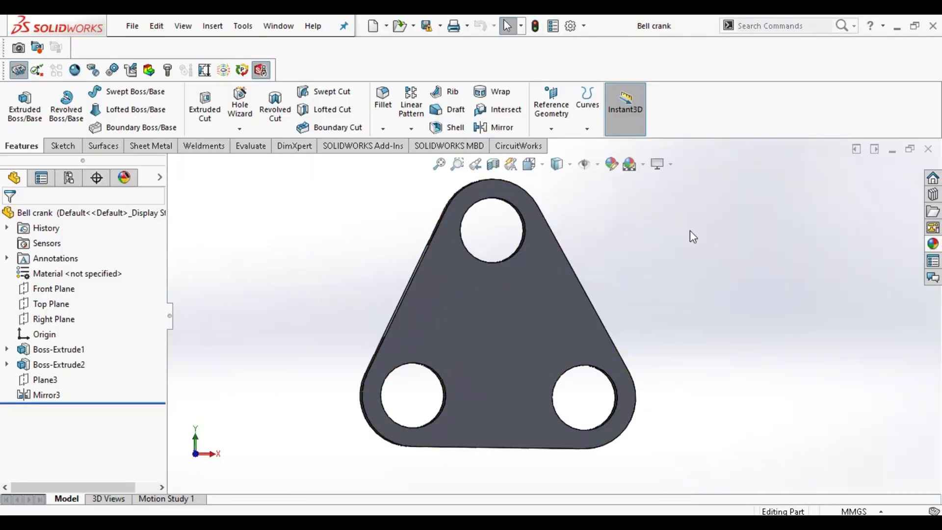
{"action": "left_click", "coordinate": [522, 236]}
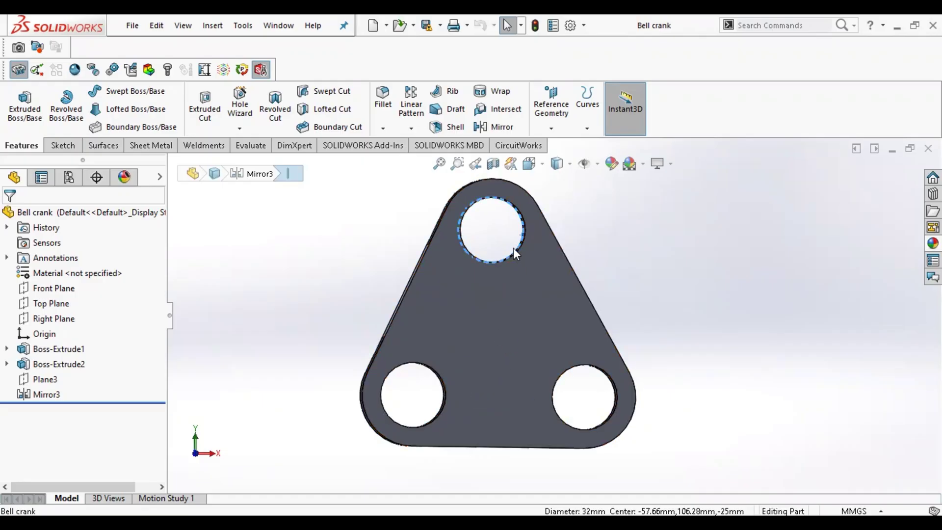
{"action": "left_click", "coordinate": [444, 399]}
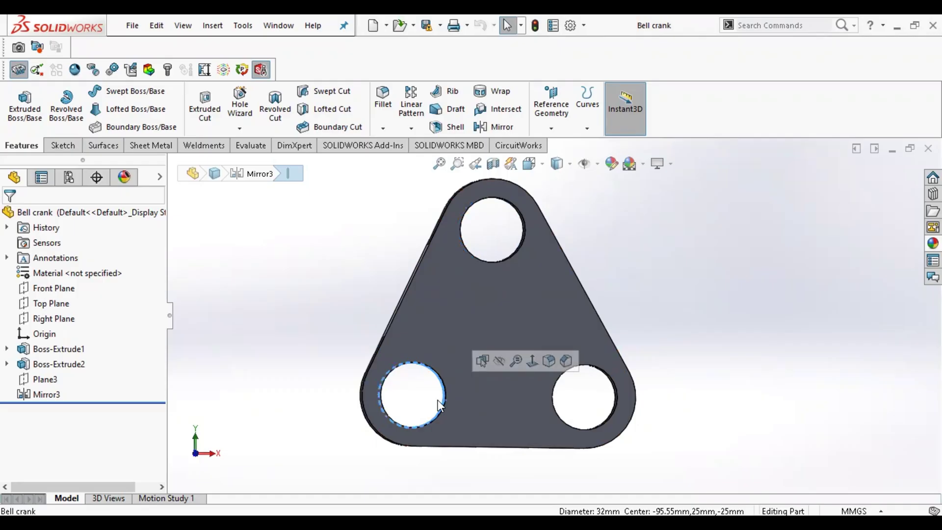
{"action": "left_click", "coordinate": [607, 414]}
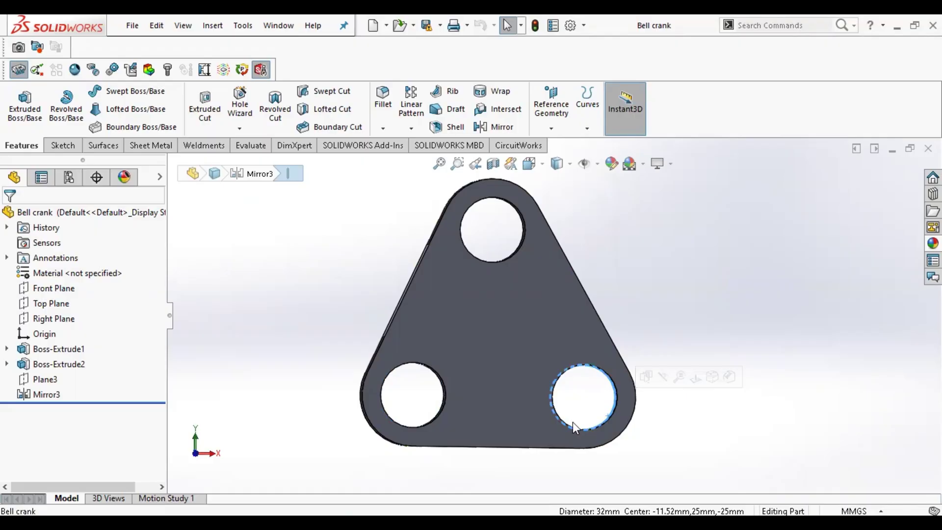
{"action": "left_click", "coordinate": [308, 309]}
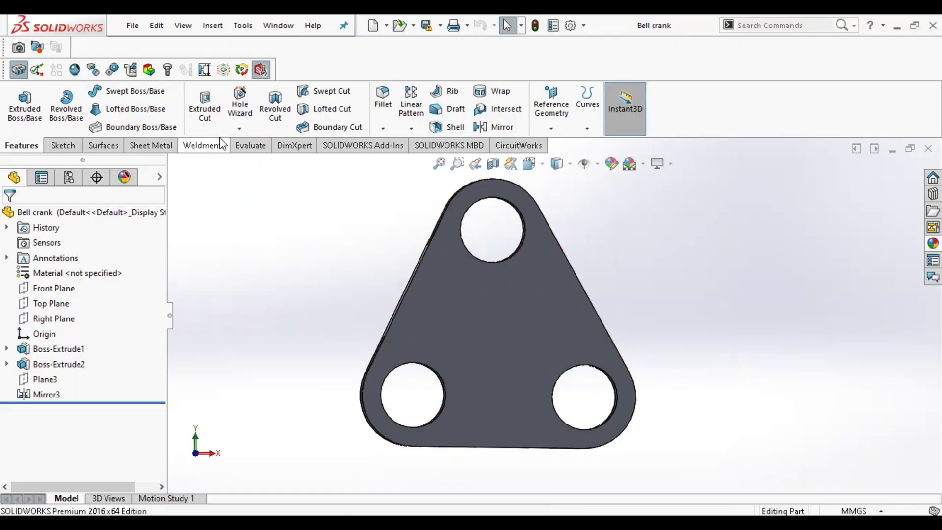
Save a copy of the bell crank part in IGES format.
{"action": "left_click", "coordinate": [133, 25]}
{"action": "left_click", "coordinate": [160, 176]}
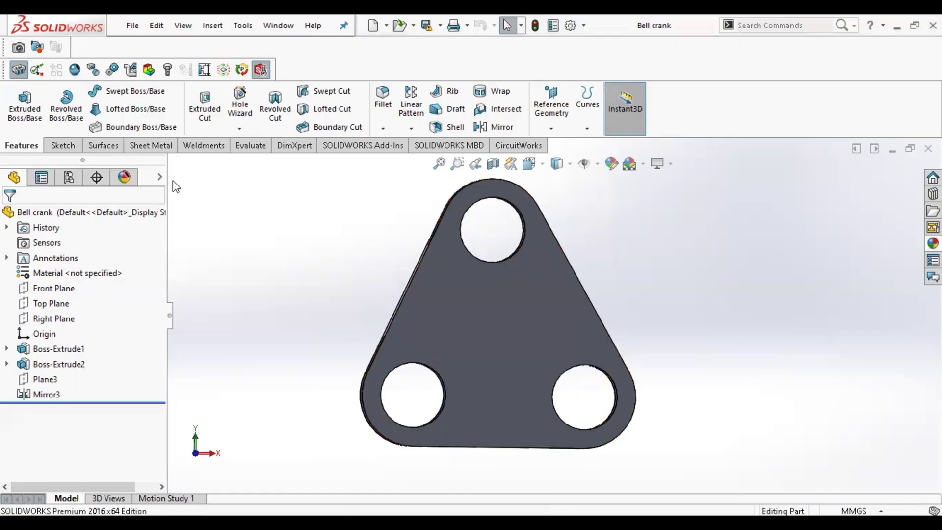
{"action": "left_click", "coordinate": [446, 306]}
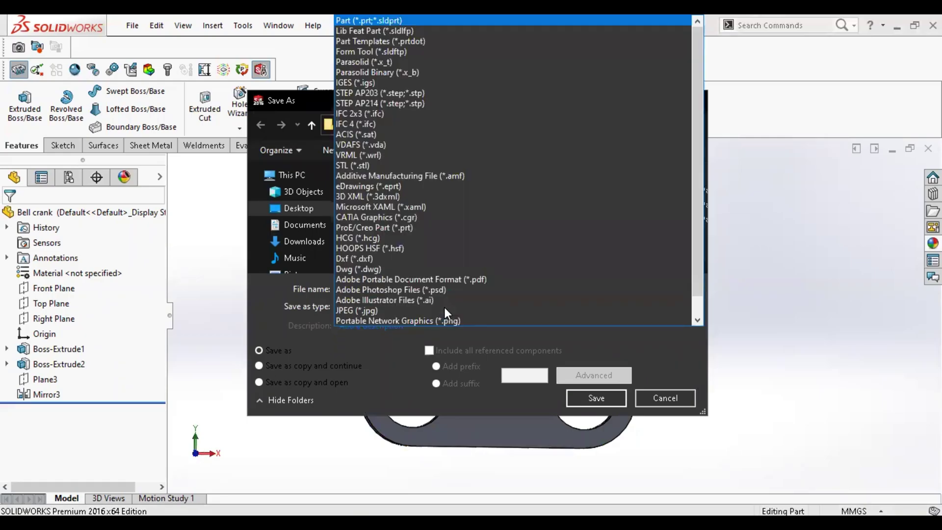
{"action": "left_click", "coordinate": [444, 98]}
{"action": "left_click", "coordinate": [615, 418]}
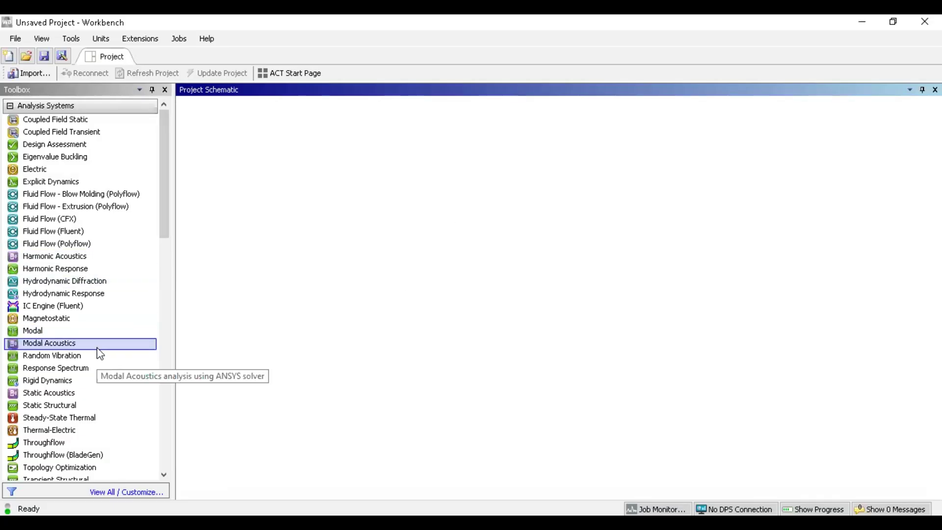
In Ansys Workbench, add a Static Structural system and import Bell crank.IGS from the Desktop's Bell Crank folder as its geometry.
{"action": "double_click", "coordinate": [73, 404]}
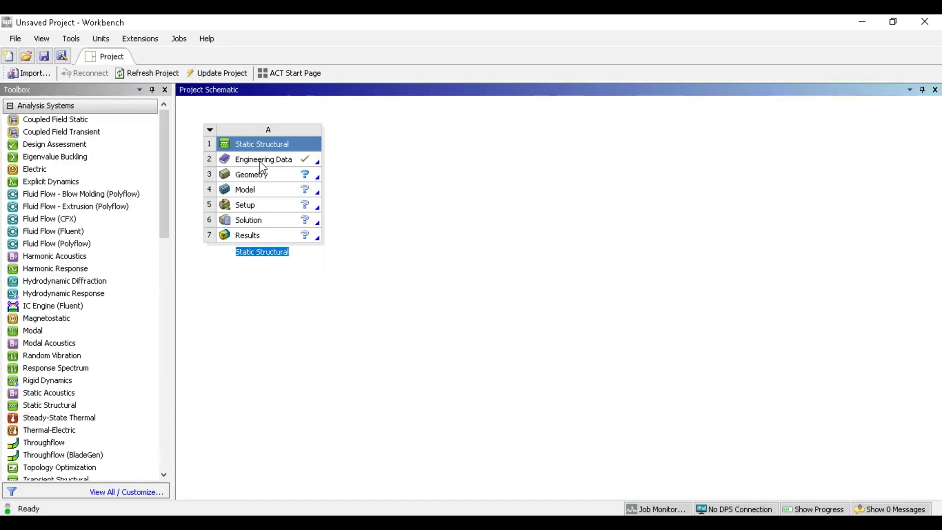
{"action": "left_click", "coordinate": [264, 177]}
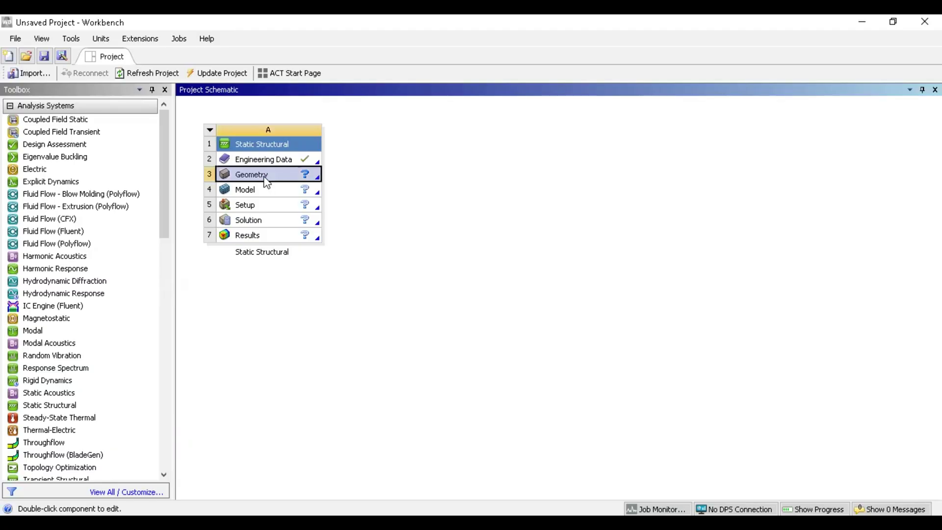
{"action": "right_click", "coordinate": [266, 182]}
{"action": "mouse_move", "coordinate": [343, 216]}
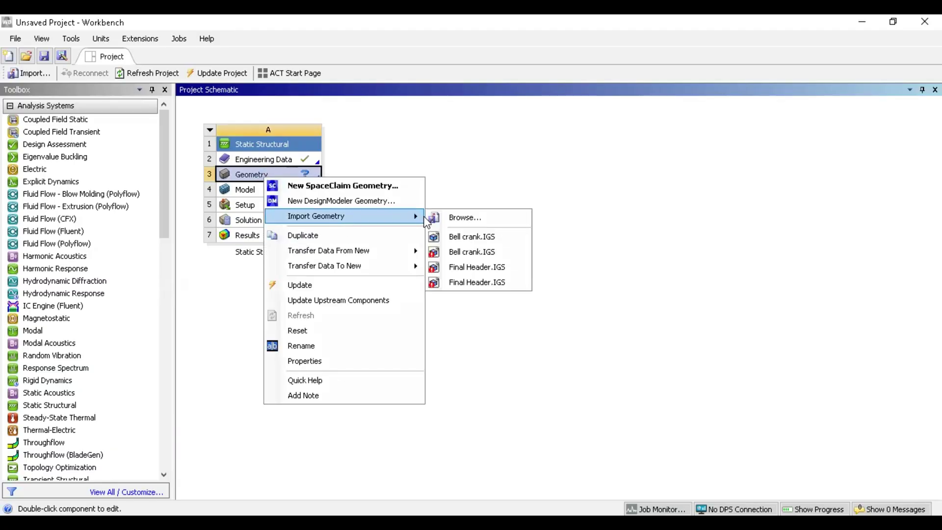
{"action": "left_click", "coordinate": [446, 229]}
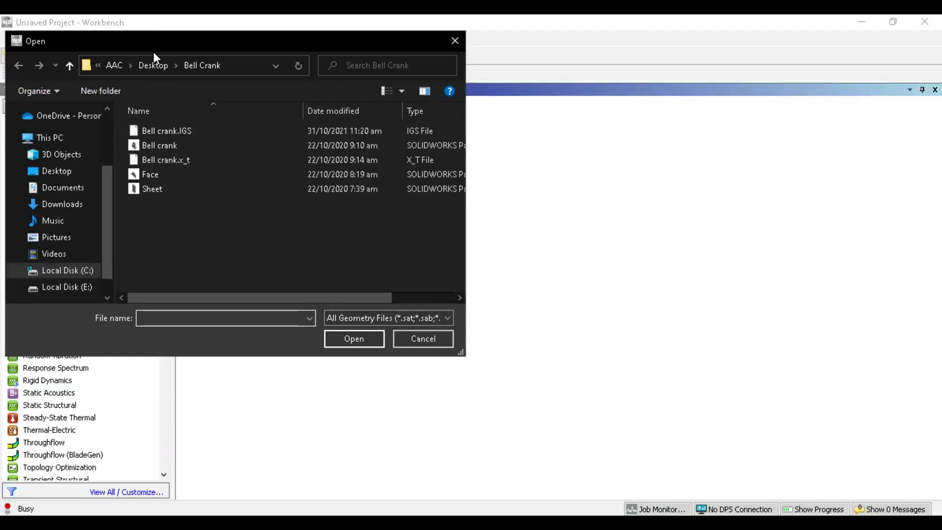
{"action": "left_click", "coordinate": [153, 66]}
{"action": "double_click", "coordinate": [243, 147]}
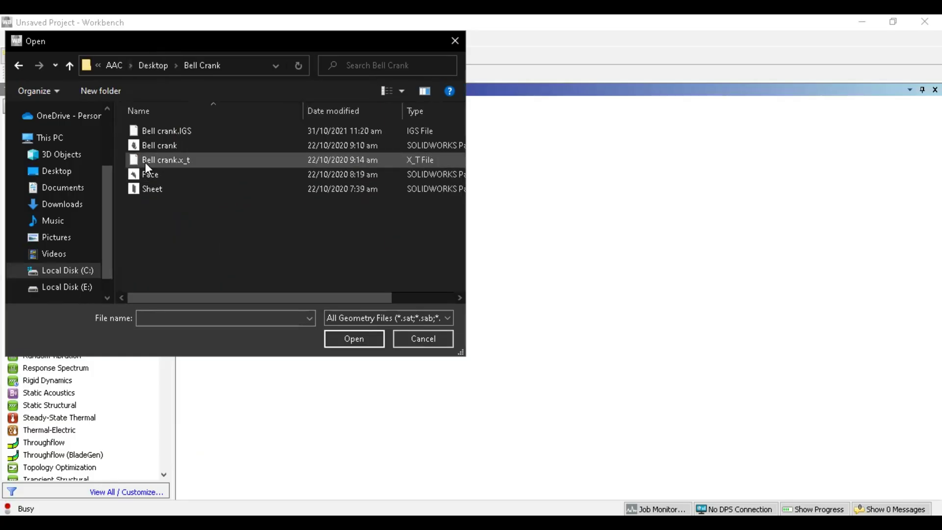
{"action": "double_click", "coordinate": [167, 131]}
Add a new material named XYZ to the Engineering Data of the static structural system.
{"action": "double_click", "coordinate": [268, 160]}
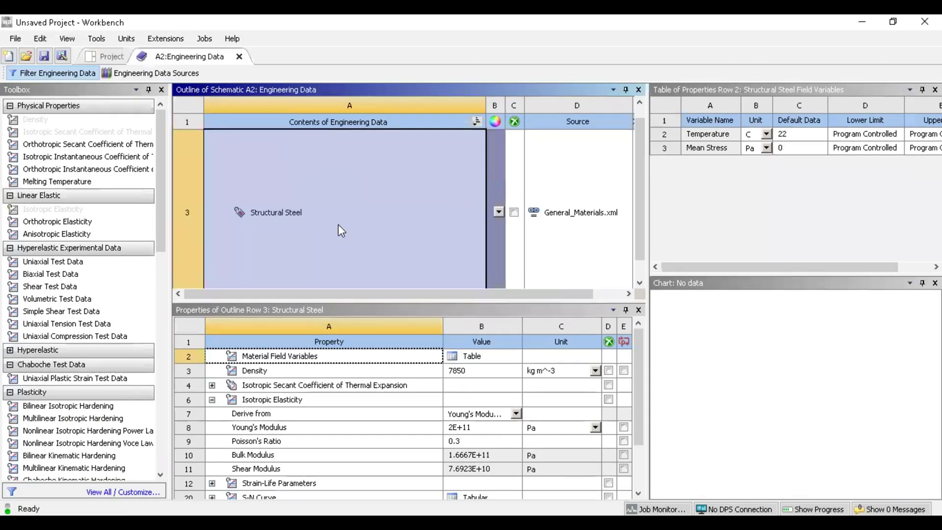
{"action": "left_click", "coordinate": [348, 280]}
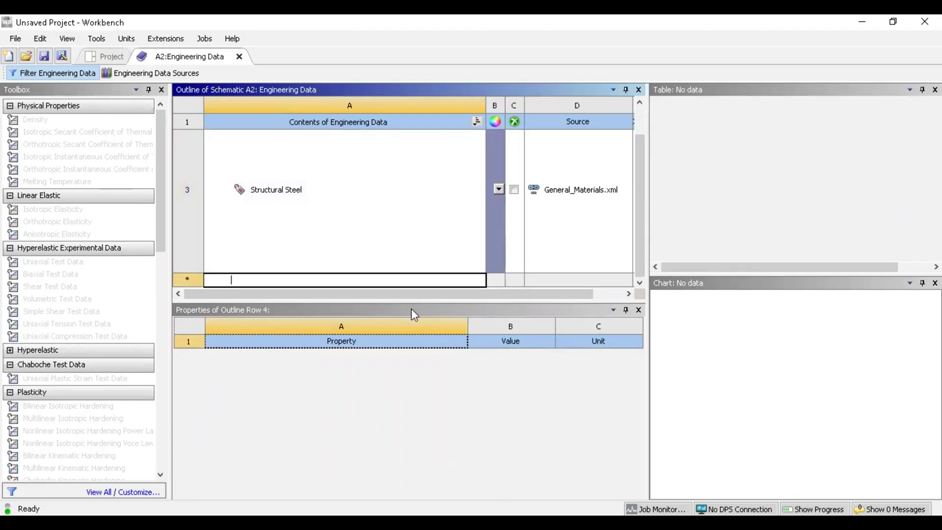
{"action": "type", "text": "XYZ"}
{"action": "key", "text": "Return"}
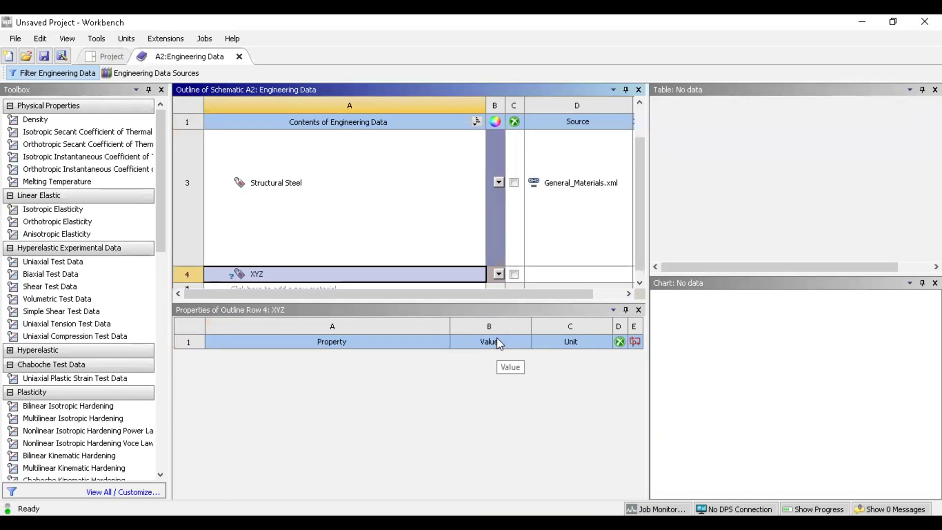
Give material XYZ the Density, Isotropic Elasticity and Tensile Yield Strength properties.
{"action": "double_click", "coordinate": [35, 119]}
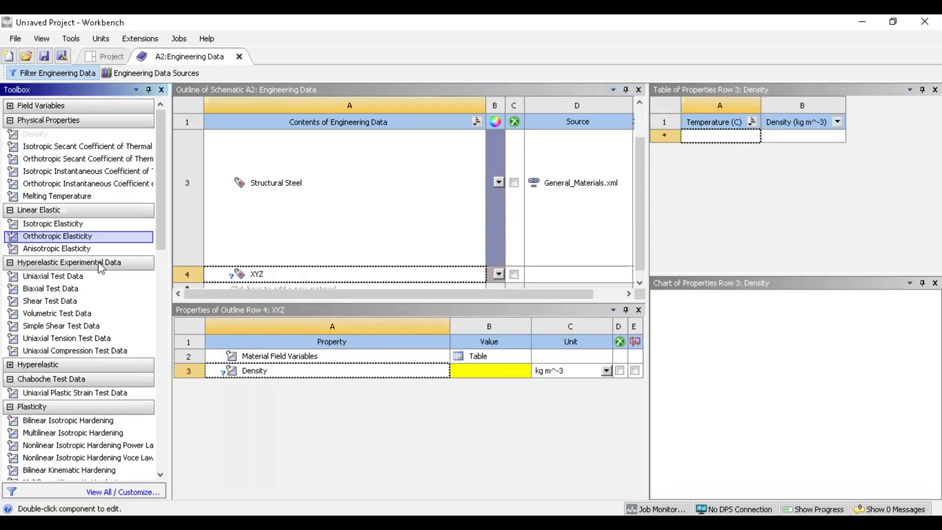
{"action": "double_click", "coordinate": [98, 226]}
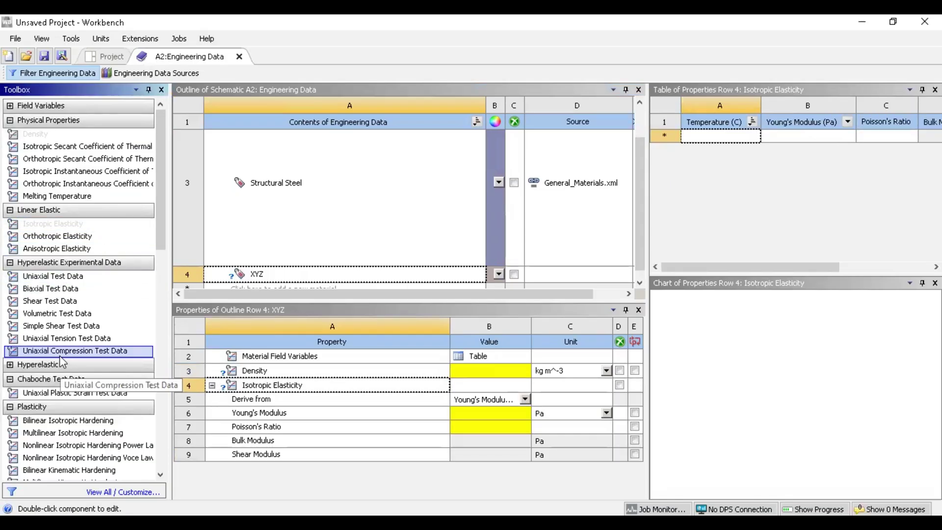
{"action": "scroll", "coordinate": [59, 355], "scroll_direction": "down", "scroll_amount": 15}
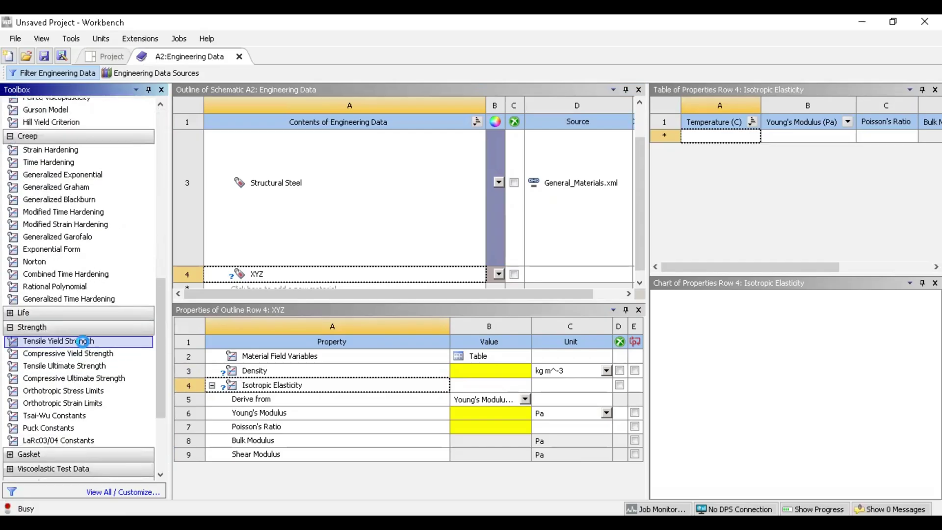
{"action": "double_click", "coordinate": [69, 341]}
Set the density of material XYZ to 7200 kg m^-3.
{"action": "left_click", "coordinate": [488, 378]}
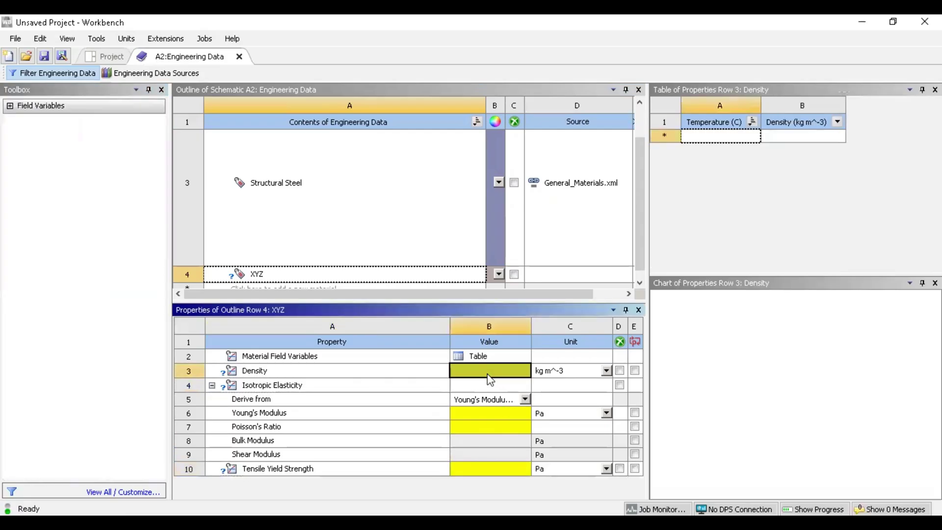
{"action": "type", "text": "7200"}
{"action": "key", "text": "Return"}
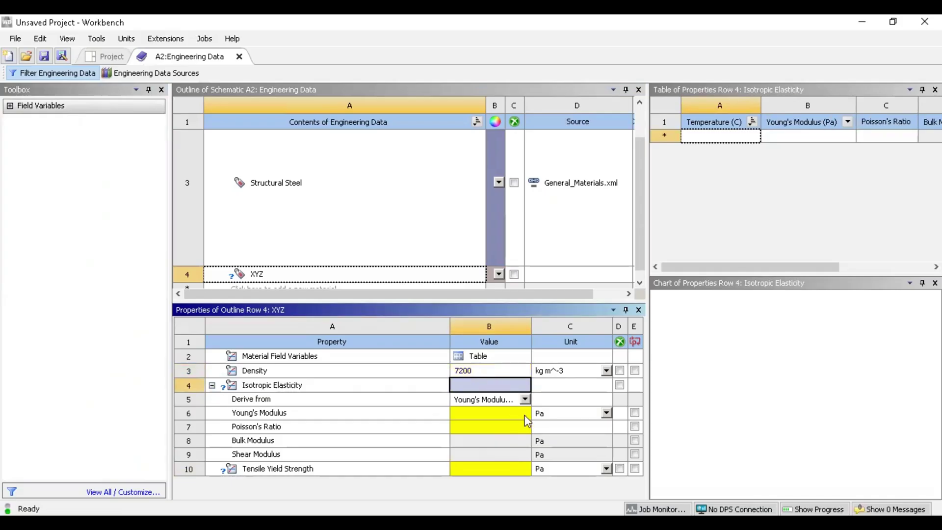
Set the isotropic elasticity of XYZ to a Young's modulus of 220 MPa and a Poisson's ratio of 0.3.
{"action": "left_click", "coordinate": [607, 413]}
{"action": "left_click", "coordinate": [554, 330]}
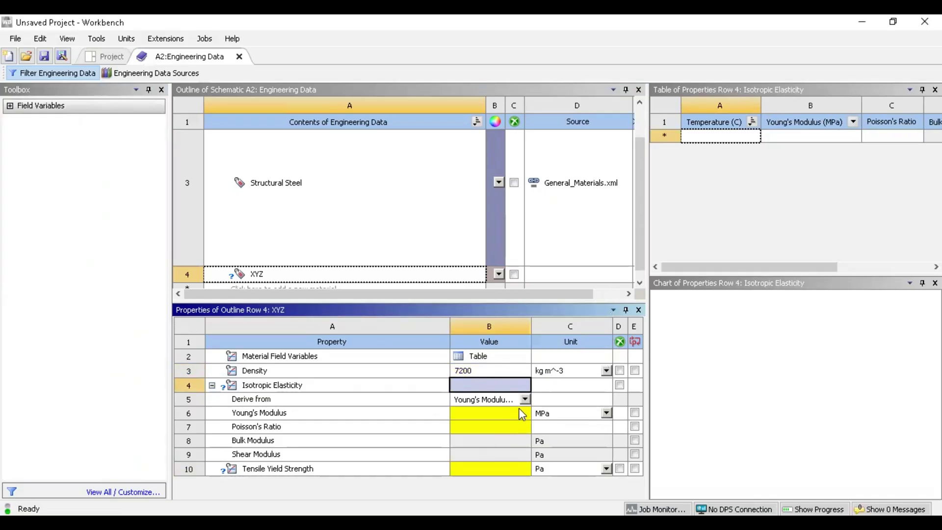
{"action": "left_click", "coordinate": [519, 410]}
{"action": "type", "text": "220"}
{"action": "key", "text": "Return"}
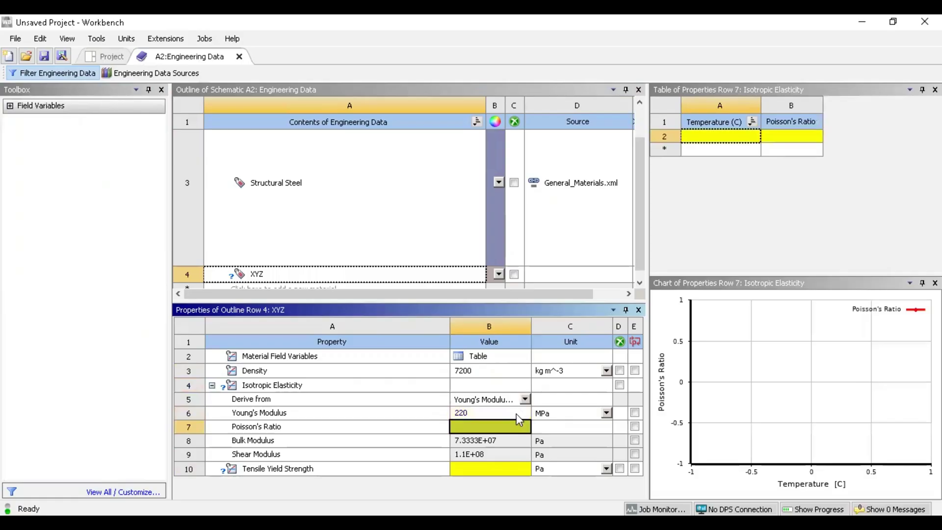
{"action": "type", "text": "0."}
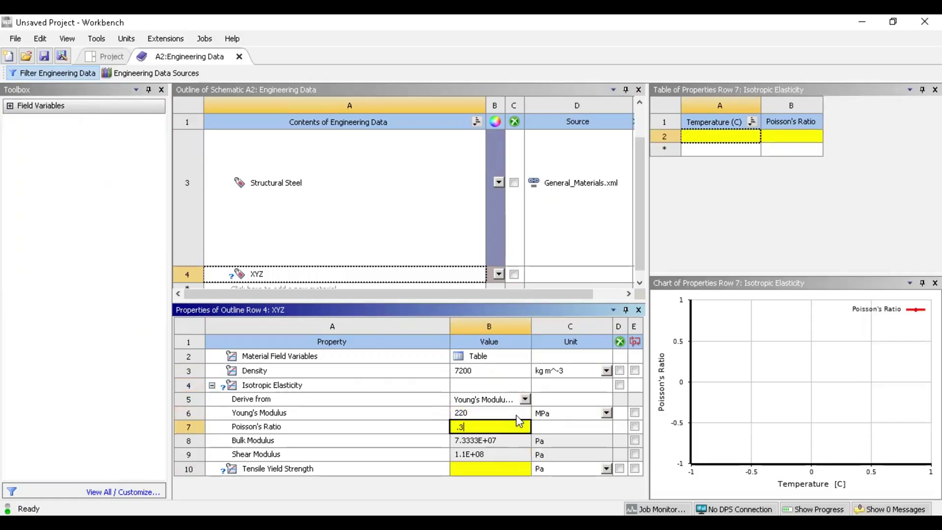
{"action": "type", "text": "3"}
{"action": "key", "text": "Return"}
Set the tensile yield strength of XYZ to 250 MPa.
{"action": "left_click", "coordinate": [495, 469]}
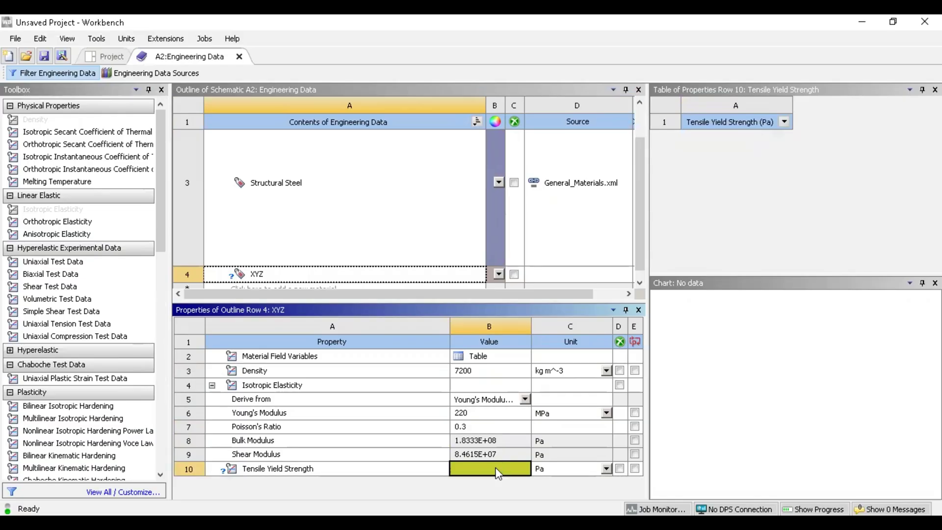
{"action": "left_click", "coordinate": [608, 469]}
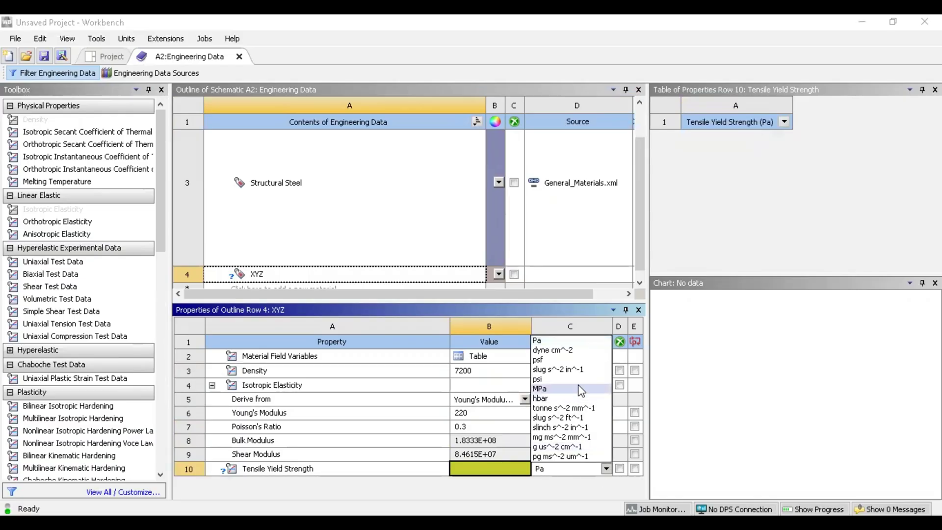
{"action": "left_click", "coordinate": [580, 391]}
{"action": "left_click", "coordinate": [506, 469]}
{"action": "type", "text": "250"}
{"action": "key", "text": "Return"}
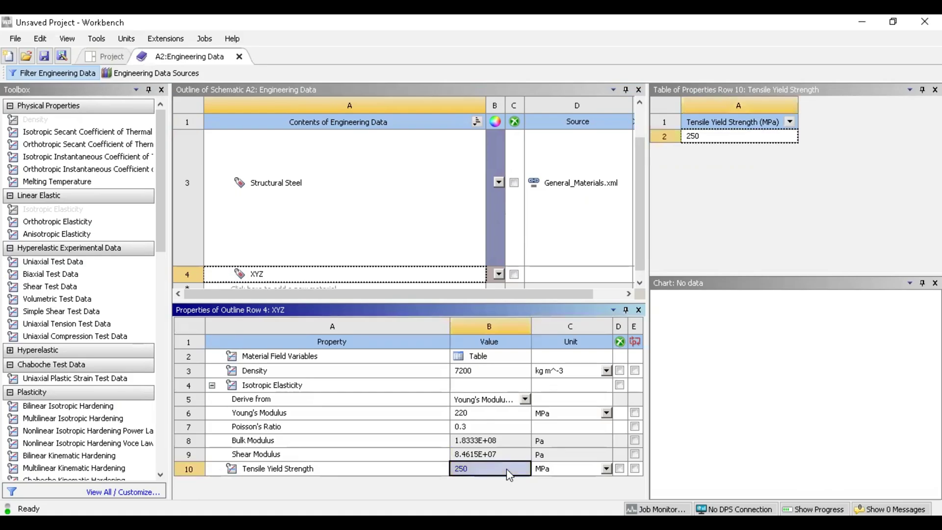
Return to the project schematic and open the static structural system's Model in Mechanical.
{"action": "left_click", "coordinate": [117, 58]}
{"action": "left_click", "coordinate": [266, 192]}
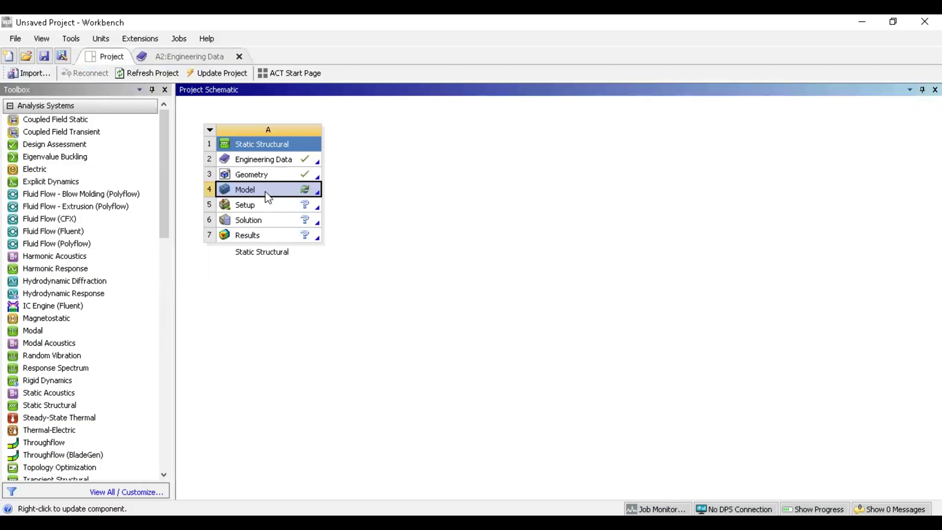
{"action": "double_click", "coordinate": [266, 193]}
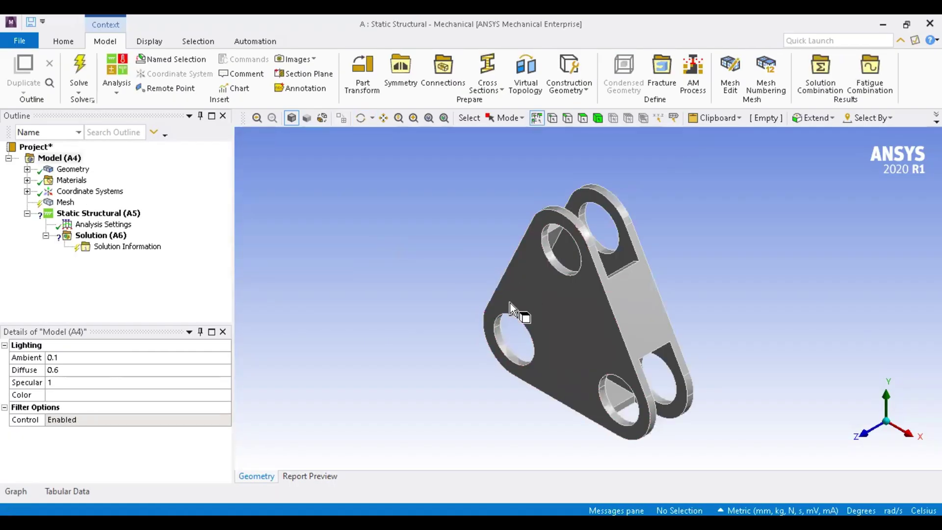
Assign material XYZ to the Bell crank-FreeParts body.
{"action": "scroll", "coordinate": [528, 307], "scroll_direction": "up", "scroll_amount": 3}
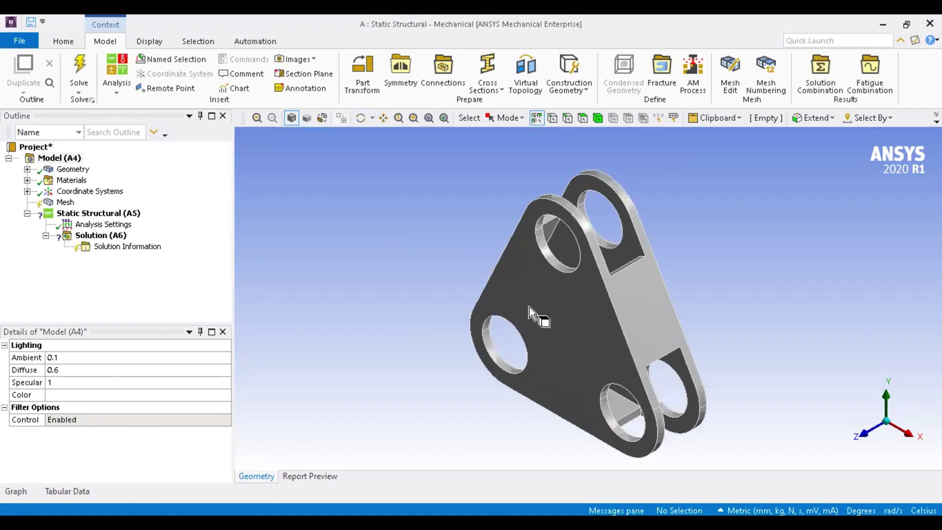
{"action": "left_click", "coordinate": [865, 435]}
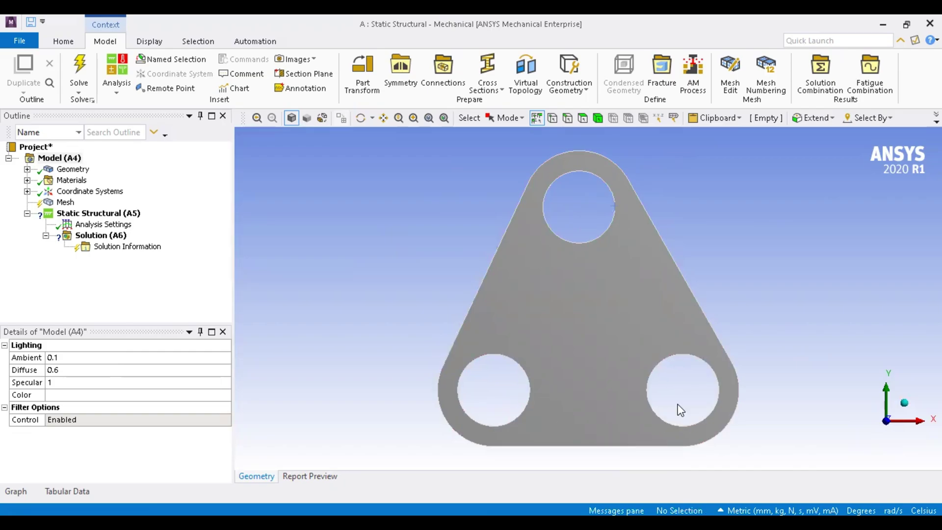
{"action": "left_click", "coordinate": [27, 169]}
{"action": "left_click", "coordinate": [108, 180]}
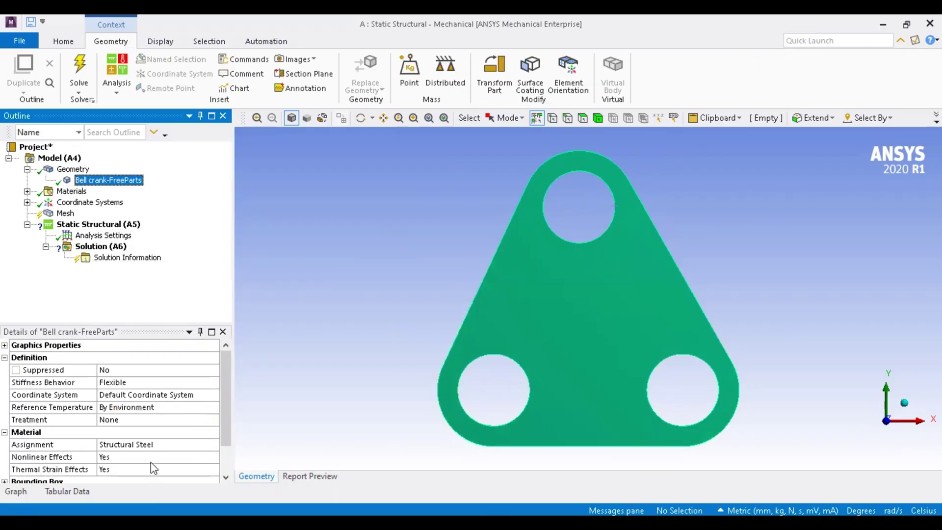
{"action": "left_click", "coordinate": [198, 445]}
{"action": "left_click", "coordinate": [213, 444]}
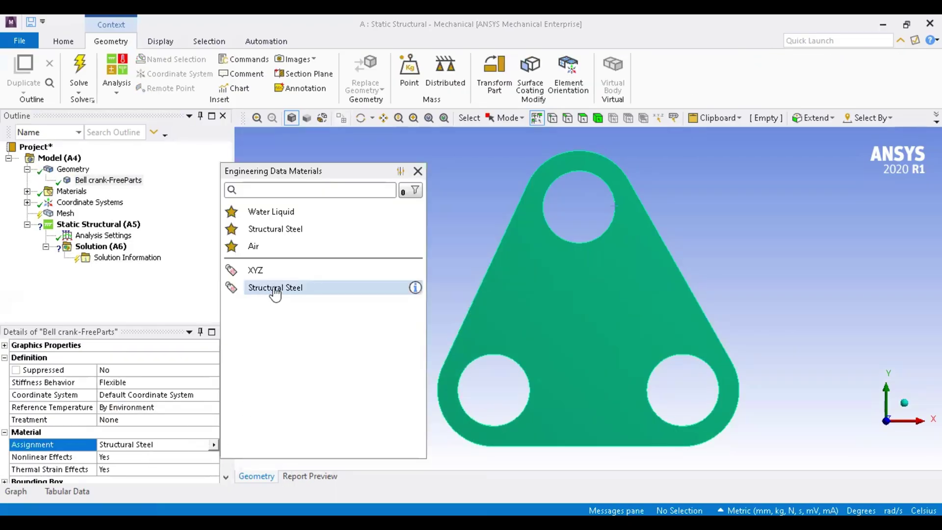
{"action": "left_click", "coordinate": [269, 271]}
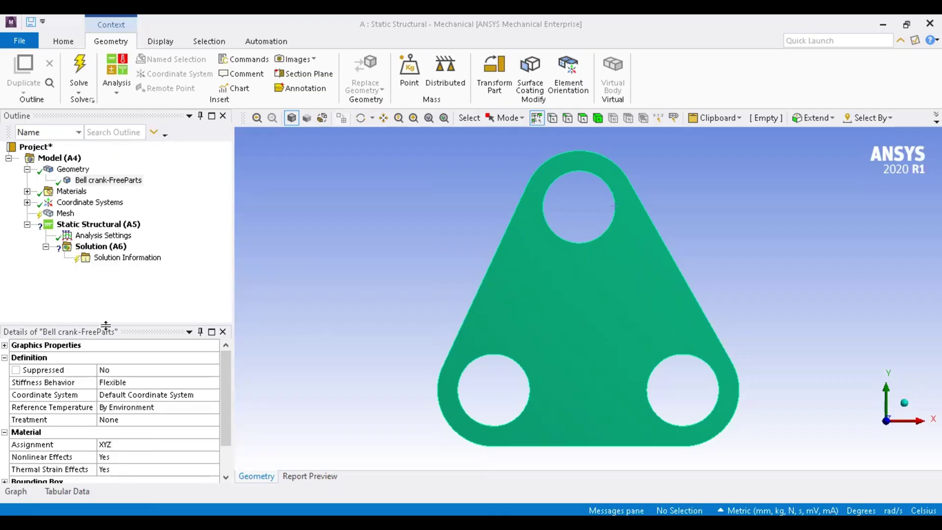
Generate the bell crank's mesh with the default element size and inspect it.
{"action": "left_click", "coordinate": [65, 213]}
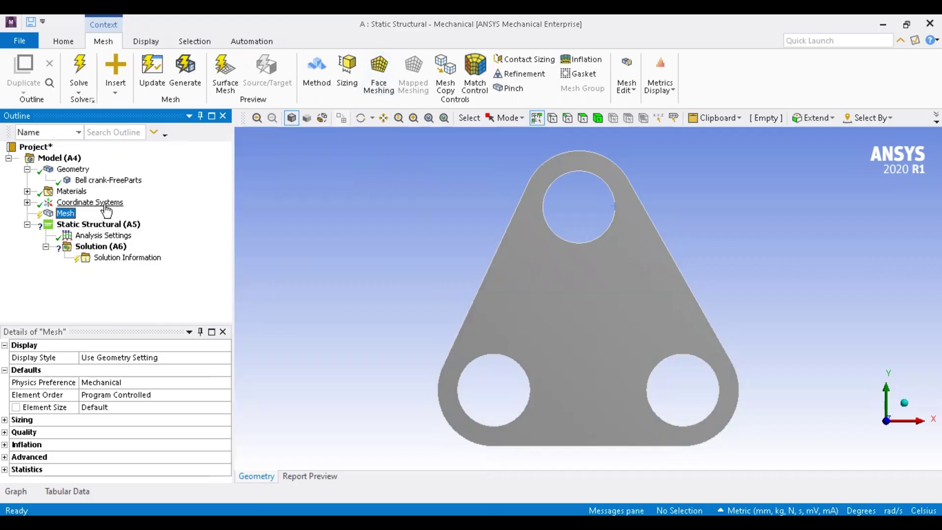
{"action": "left_click", "coordinate": [196, 78]}
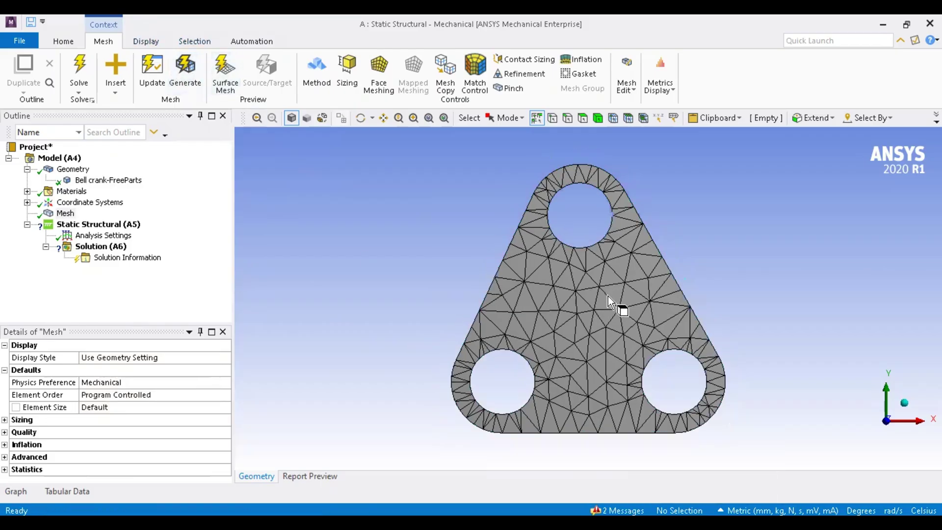
{"action": "scroll", "coordinate": [608, 296], "scroll_direction": "up", "scroll_amount": 8}
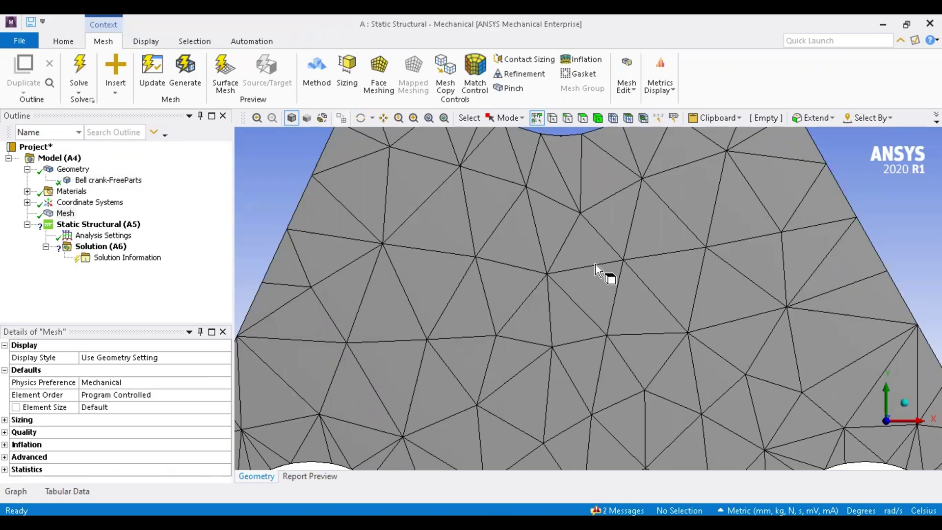
{"action": "scroll", "coordinate": [599, 266], "scroll_direction": "down", "scroll_amount": 2}
Set the mesh element size to 1 mm, regenerate the mesh and inspect the finer elements.
{"action": "left_click", "coordinate": [145, 407]}
{"action": "type", "text": "1"}
{"action": "key", "text": "Return"}
{"action": "left_click", "coordinate": [167, 89]}
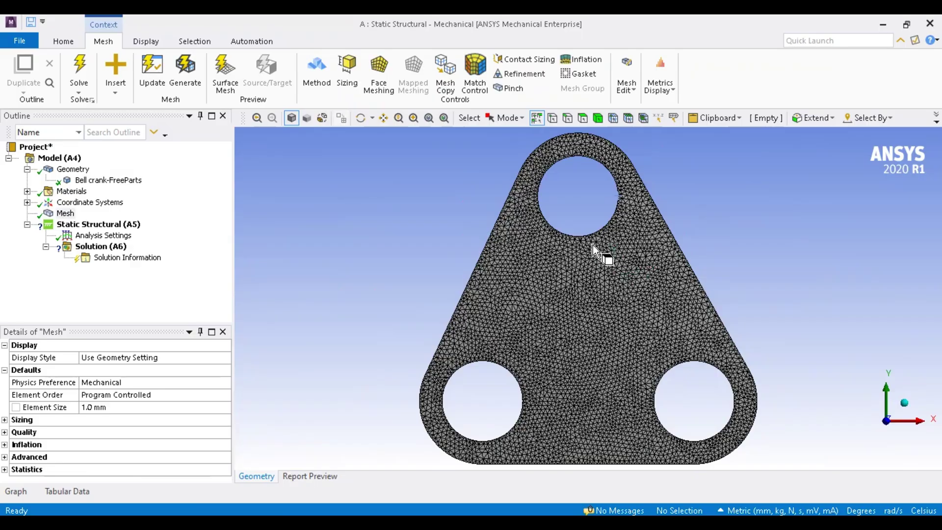
{"action": "scroll", "coordinate": [591, 254], "scroll_direction": "up", "scroll_amount": 8}
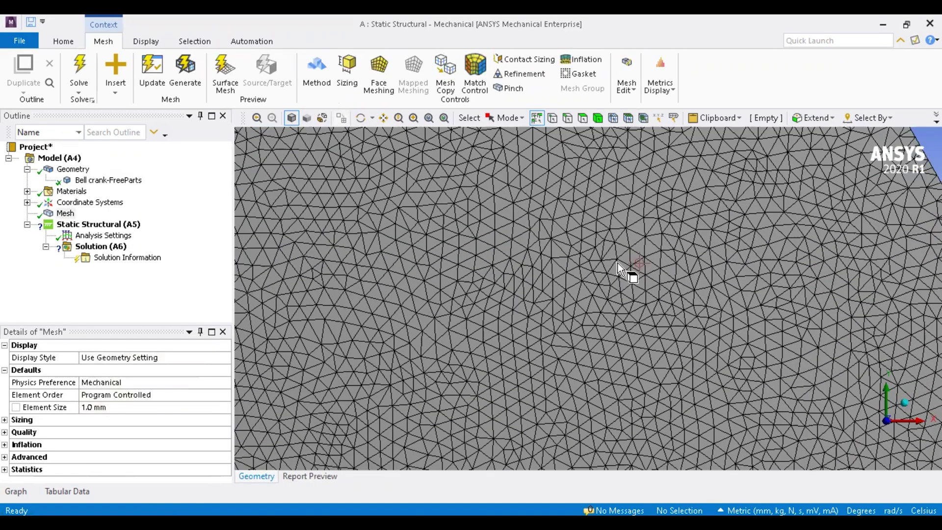
{"action": "scroll", "coordinate": [599, 250], "scroll_direction": "down", "scroll_amount": 8}
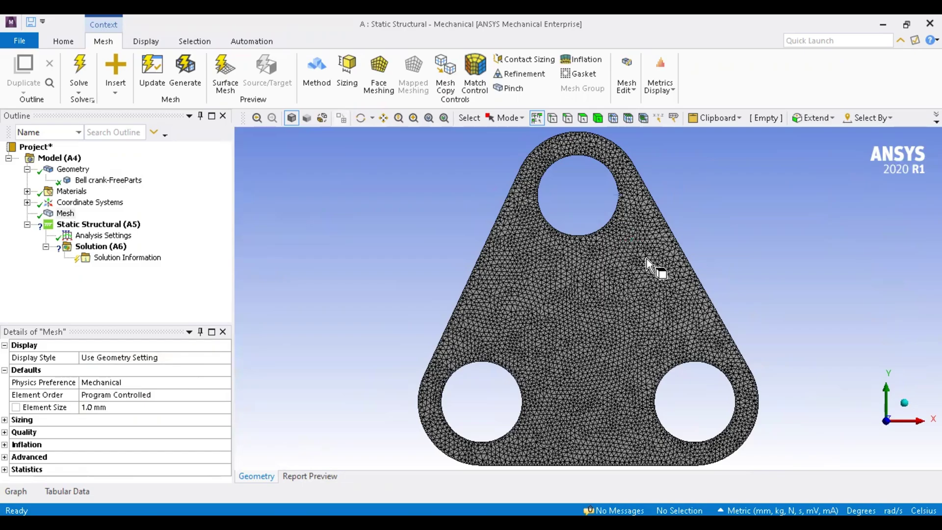
Add a fixed support to the static structural analysis on the four inner faces of the bell crank's upper hole.
{"action": "left_click", "coordinate": [118, 224]}
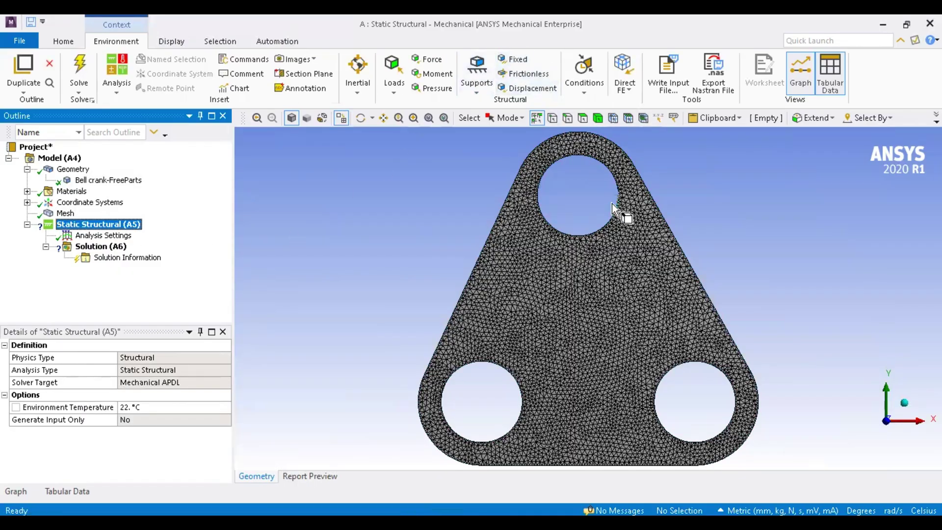
{"action": "left_click", "coordinate": [516, 59]}
{"action": "left_click", "coordinate": [361, 118]}
{"action": "left_click_drag", "start_coordinate": [458, 165], "coordinate": [484, 174]}
{"action": "left_click", "coordinate": [383, 118]}
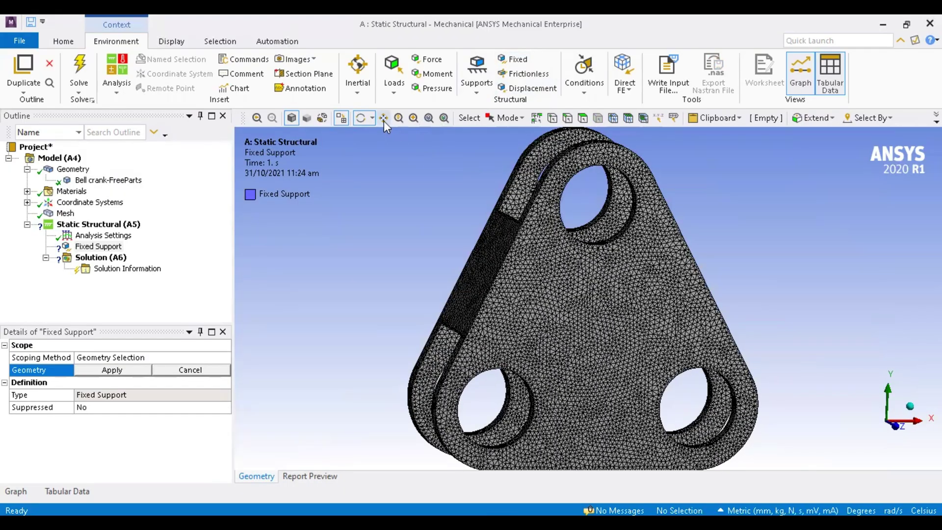
{"action": "scroll", "coordinate": [616, 219], "scroll_direction": "up", "scroll_amount": 5}
{"action": "scroll", "coordinate": [611, 274], "scroll_direction": "down", "scroll_amount": 2}
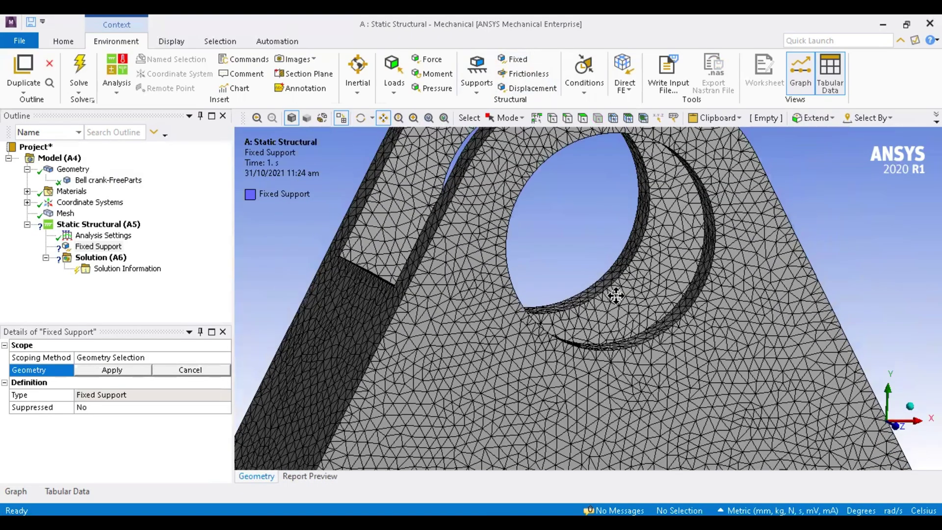
{"action": "left_click", "coordinate": [582, 118]}
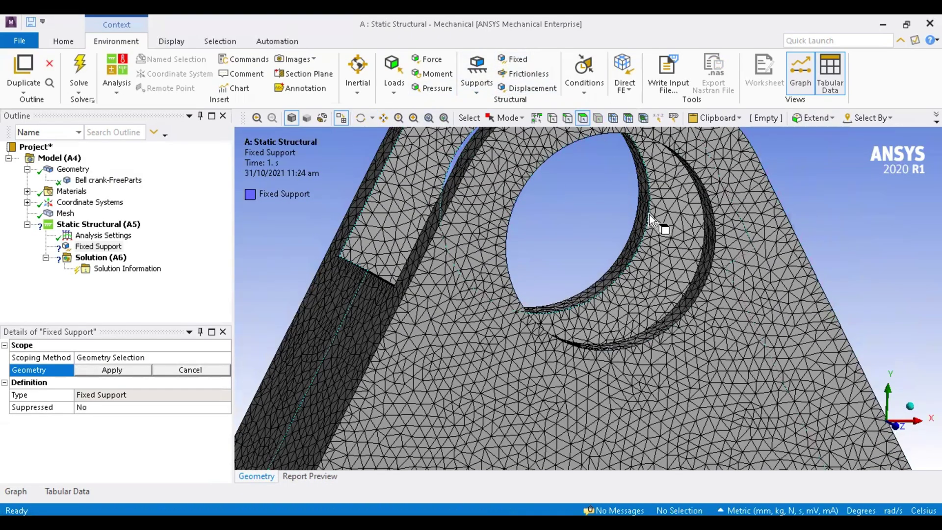
{"action": "left_click", "coordinate": [641, 224]}
{"action": "left_click", "coordinate": [644, 178], "text": "ctrl"}
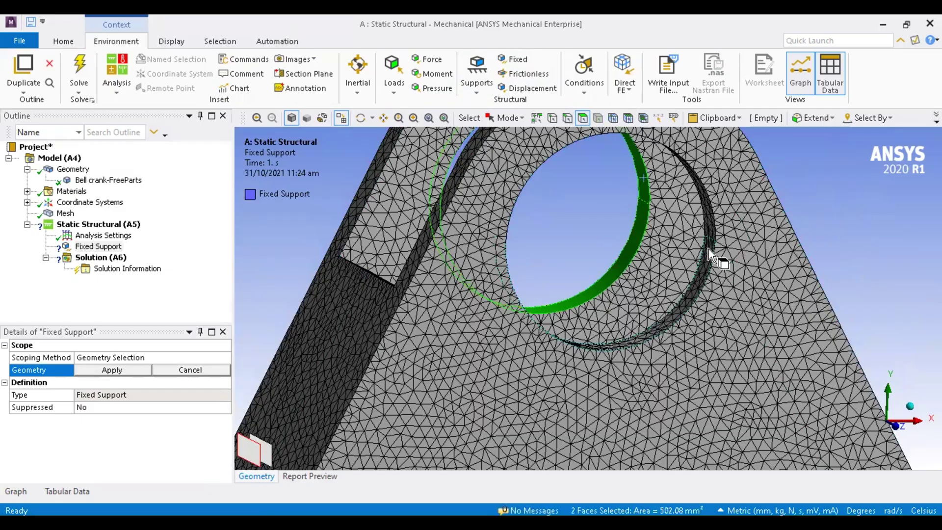
{"action": "left_click", "coordinate": [709, 248], "text": "ctrl"}
{"action": "left_click", "coordinate": [710, 227], "text": "ctrl"}
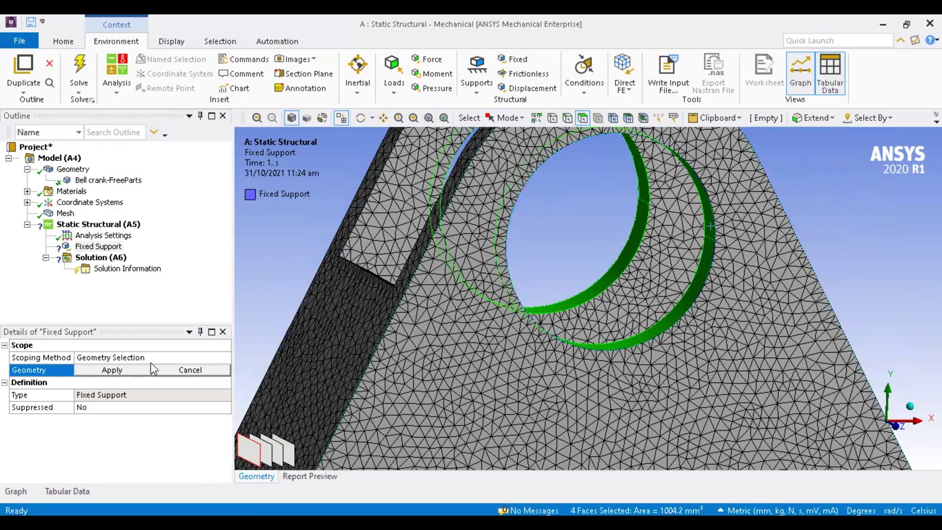
{"action": "left_click", "coordinate": [111, 369]}
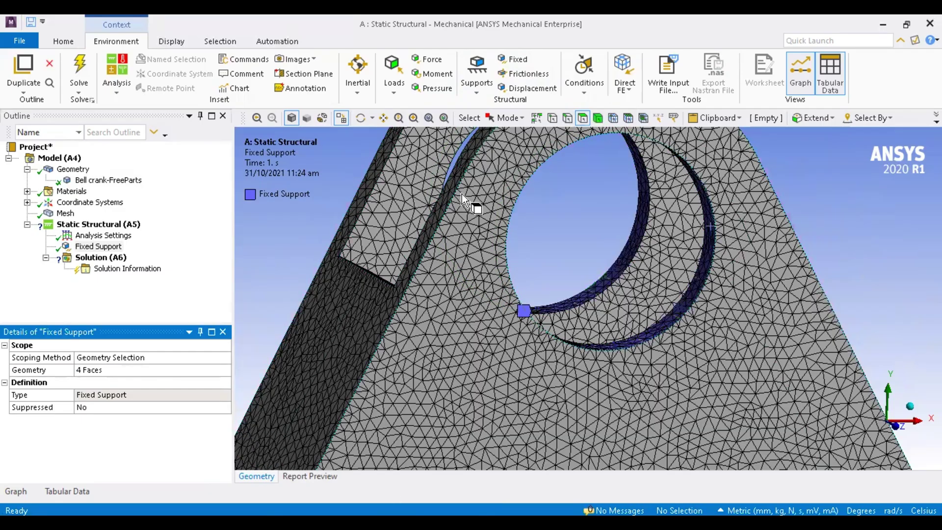
{"action": "left_click", "coordinate": [560, 220]}
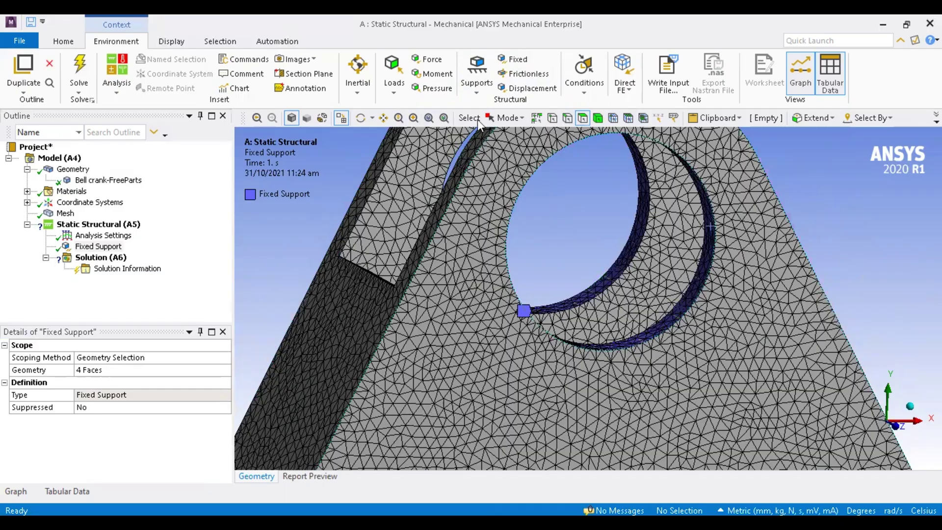
Add a force load on the four inner faces of the bell crank's lower-left hole.
{"action": "scroll", "coordinate": [568, 370], "scroll_direction": "down", "scroll_amount": 4}
{"action": "scroll", "coordinate": [378, 127], "scroll_direction": "up", "scroll_amount": 1}
{"action": "left_click", "coordinate": [383, 117]}
{"action": "left_click_drag", "start_coordinate": [520, 441], "coordinate": [533, 299]}
{"action": "scroll", "coordinate": [529, 302], "scroll_direction": "up", "scroll_amount": 5}
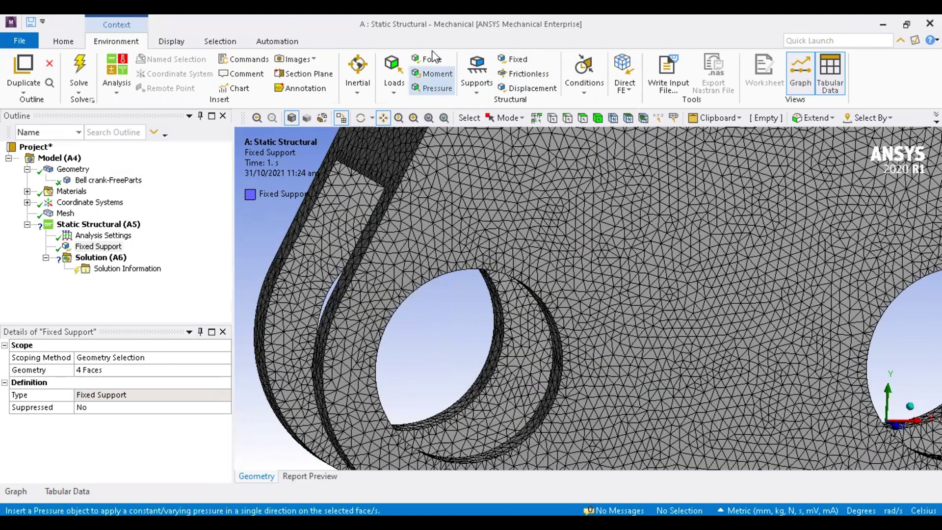
{"action": "left_click", "coordinate": [432, 58]}
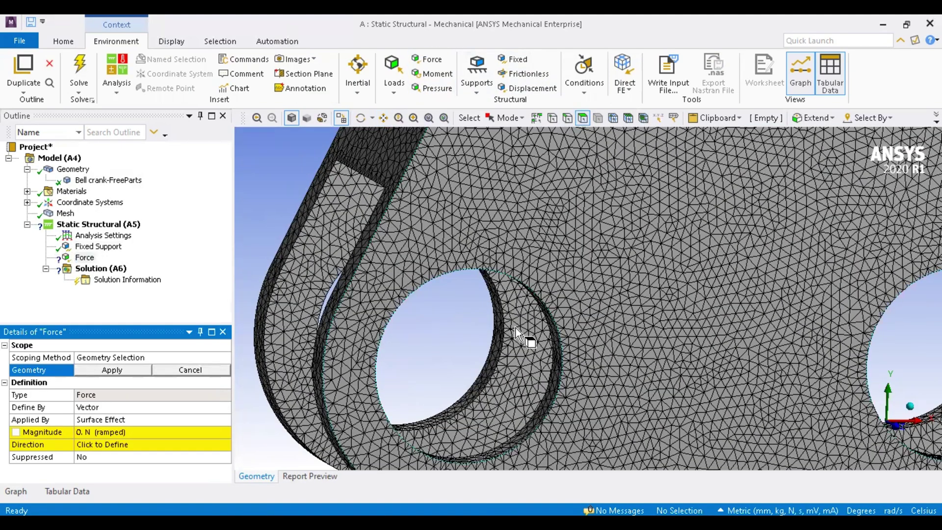
{"action": "left_click", "coordinate": [502, 353]}
{"action": "left_click", "coordinate": [500, 315], "text": "ctrl"}
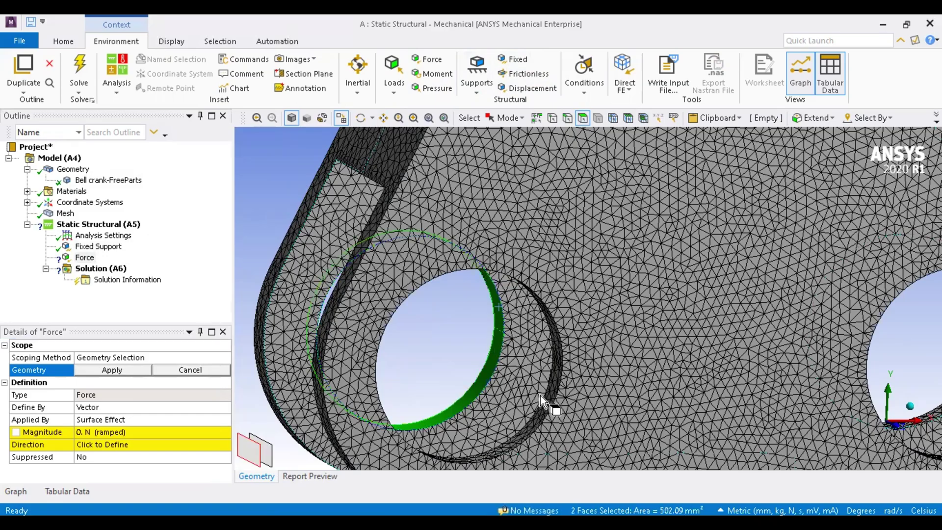
{"action": "left_click", "coordinate": [561, 345], "text": "ctrl"}
{"action": "left_click", "coordinate": [556, 349], "text": "ctrl"}
{"action": "left_click", "coordinate": [121, 373]}
Define the lower-left hole's force by components, with X set to 932 N and Y to 1614 N.
{"action": "left_click", "coordinate": [156, 407]}
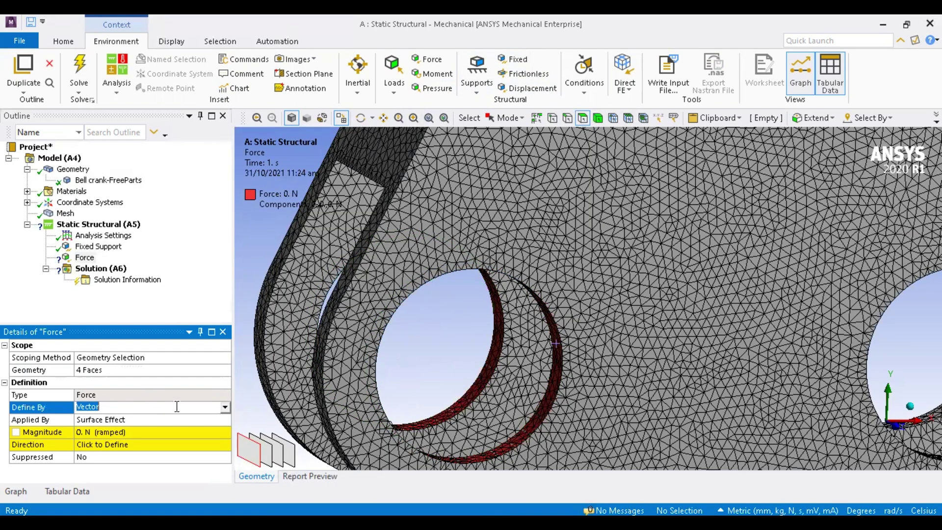
{"action": "left_click", "coordinate": [224, 408]}
{"action": "left_click", "coordinate": [143, 418]}
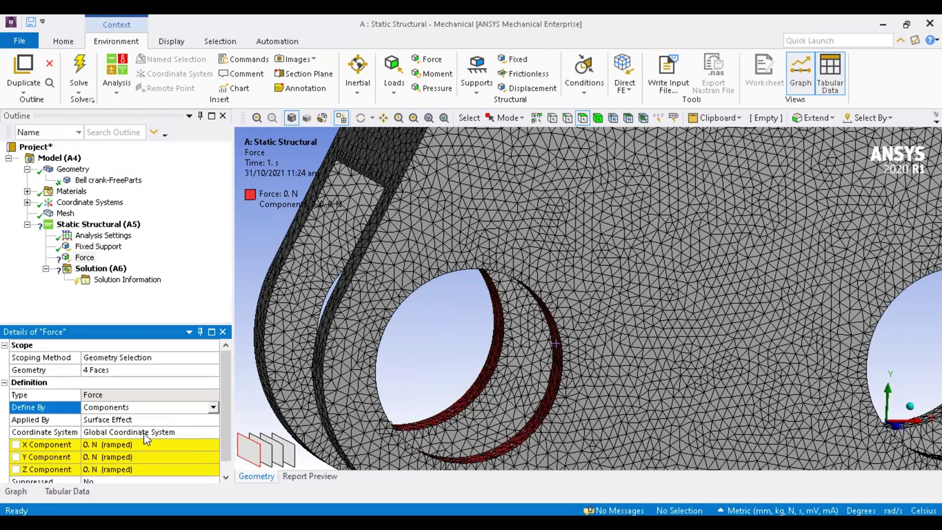
{"action": "left_click", "coordinate": [143, 431]}
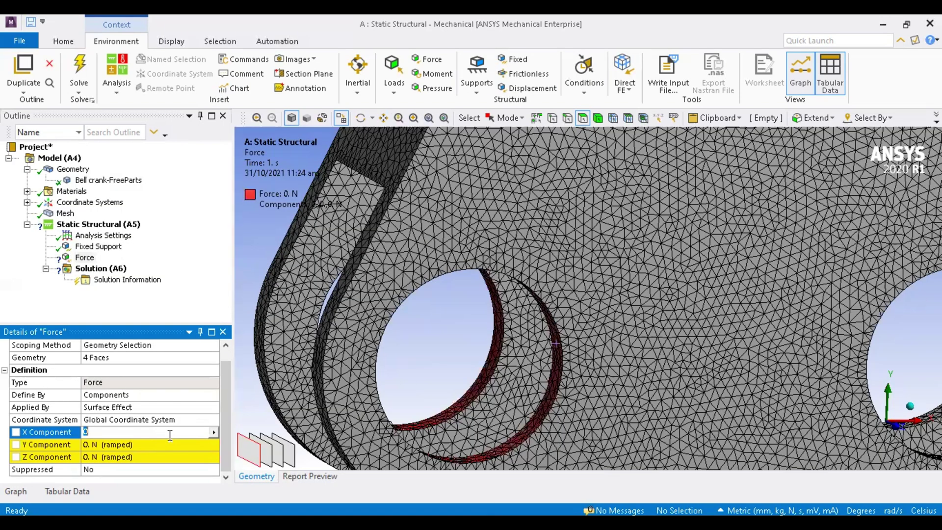
{"action": "type", "text": "932"}
{"action": "key", "text": "Return"}
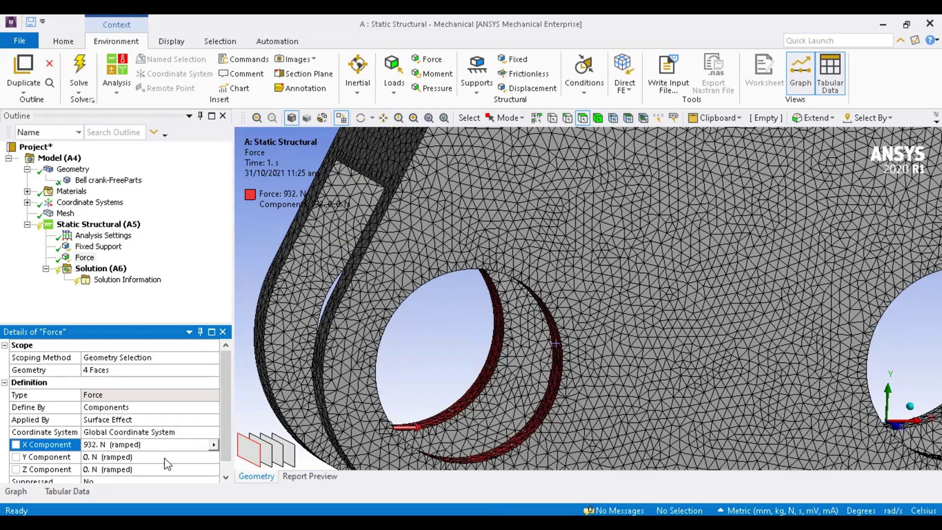
{"action": "left_click", "coordinate": [166, 457]}
{"action": "key", "text": "Return"}
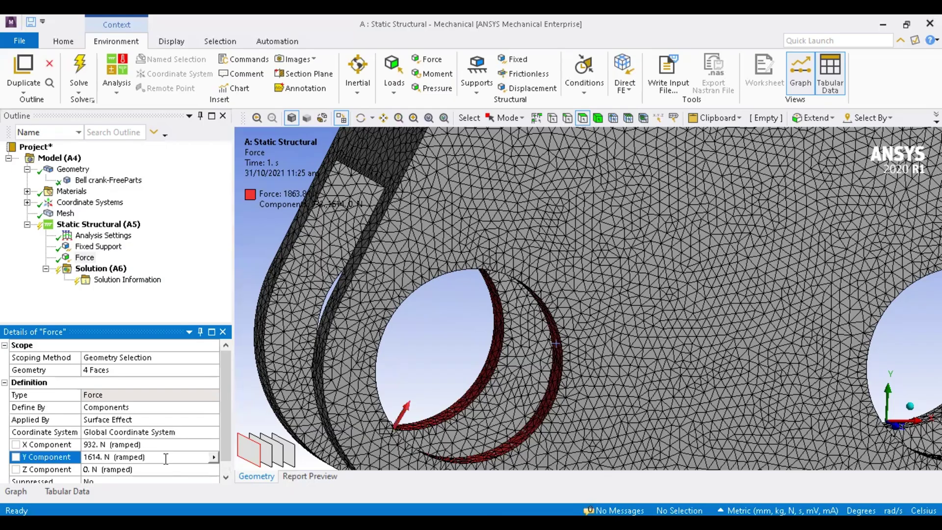
Examine the applied force and the bell crank's lower-right hole up close.
{"action": "scroll", "coordinate": [633, 382], "scroll_direction": "down", "scroll_amount": 5}
{"action": "scroll", "coordinate": [633, 334], "scroll_direction": "up", "scroll_amount": 3}
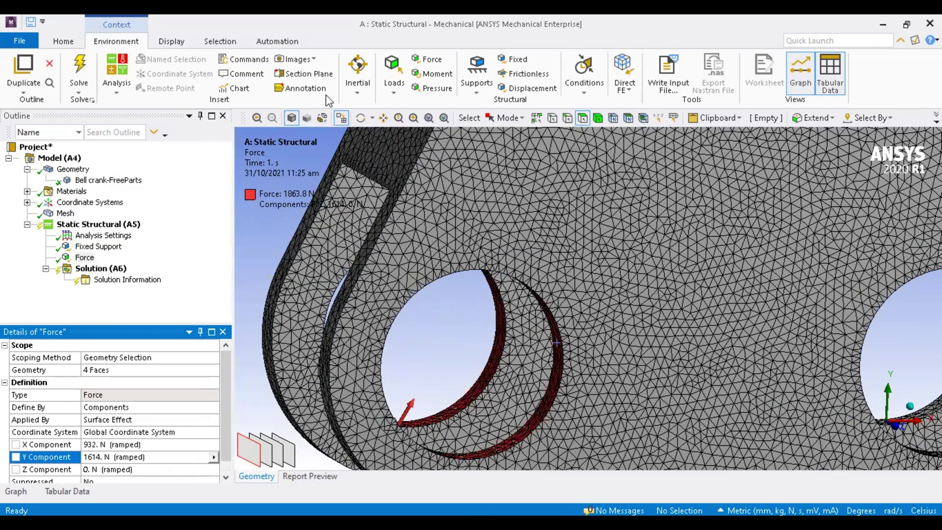
{"action": "left_click", "coordinate": [384, 118]}
{"action": "scroll", "coordinate": [575, 286], "scroll_direction": "down", "scroll_amount": 3}
{"action": "scroll", "coordinate": [663, 344], "scroll_direction": "up", "scroll_amount": 5}
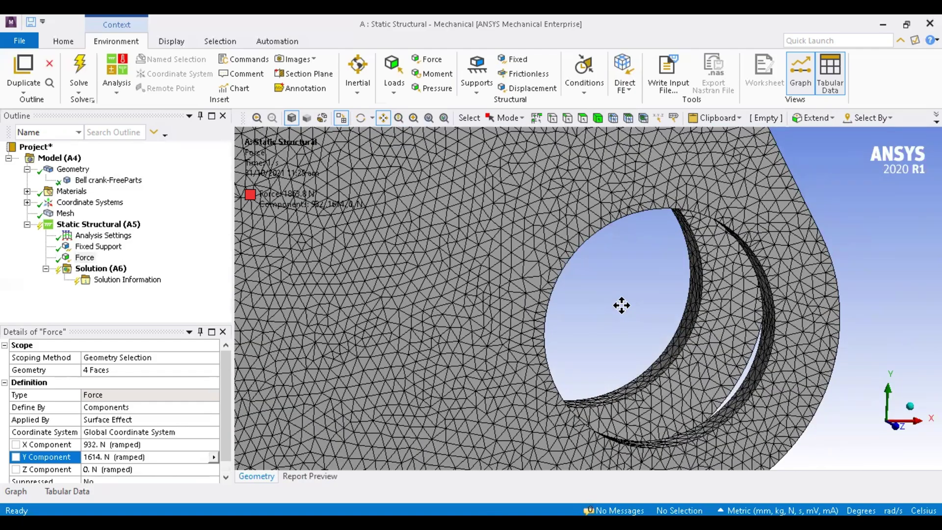
{"action": "scroll", "coordinate": [623, 311], "scroll_direction": "down", "scroll_amount": 5}
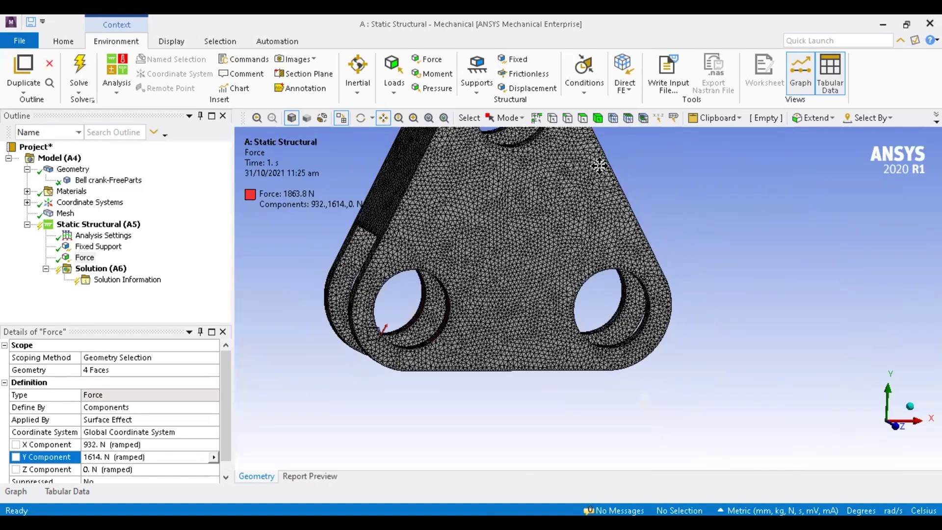
{"action": "scroll", "coordinate": [535, 169], "scroll_direction": "down", "scroll_amount": 3}
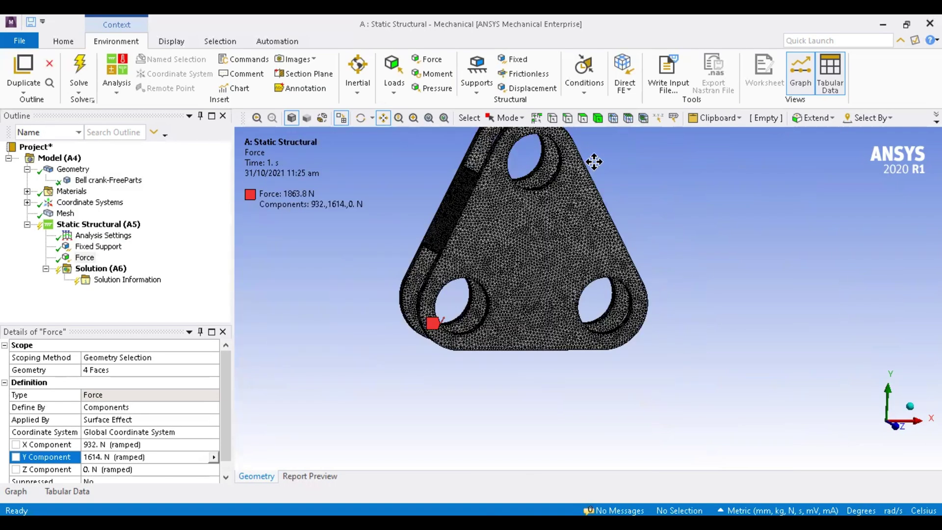
{"action": "scroll", "coordinate": [606, 294], "scroll_direction": "up", "scroll_amount": 3}
{"action": "scroll", "coordinate": [603, 291], "scroll_direction": "up", "scroll_amount": 5}
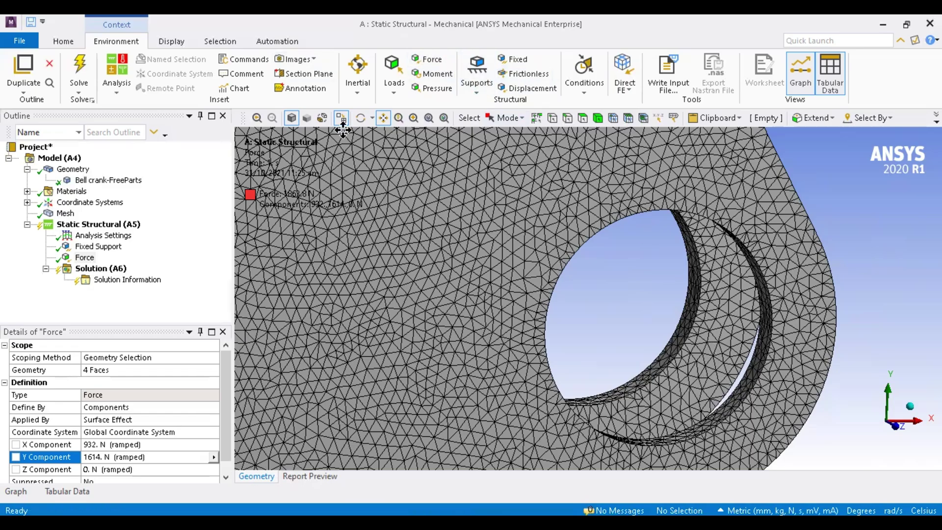
{"action": "left_click", "coordinate": [515, 59]}
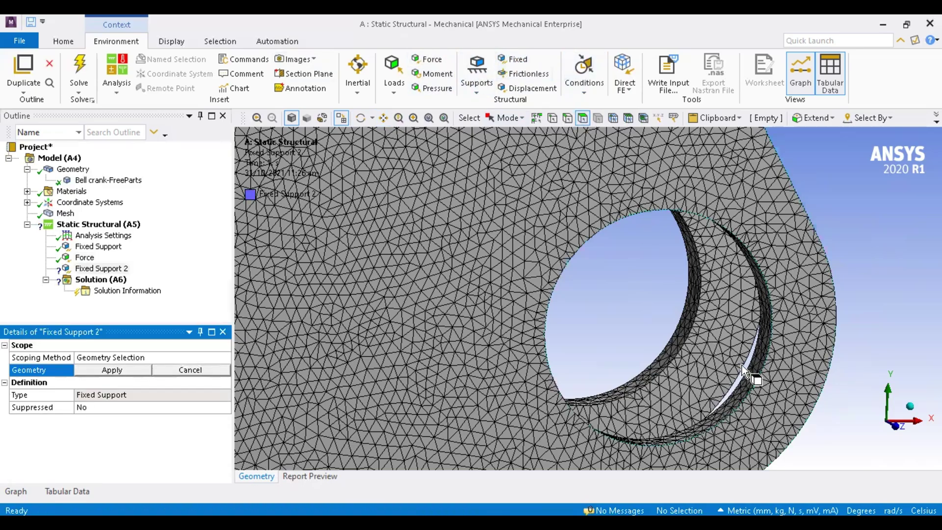
{"action": "left_click", "coordinate": [694, 331]}
{"action": "left_click", "coordinate": [766, 317], "text": "ctrl"}
{"action": "left_click", "coordinate": [766, 343], "text": "ctrl"}
{"action": "left_click", "coordinate": [93, 371]}
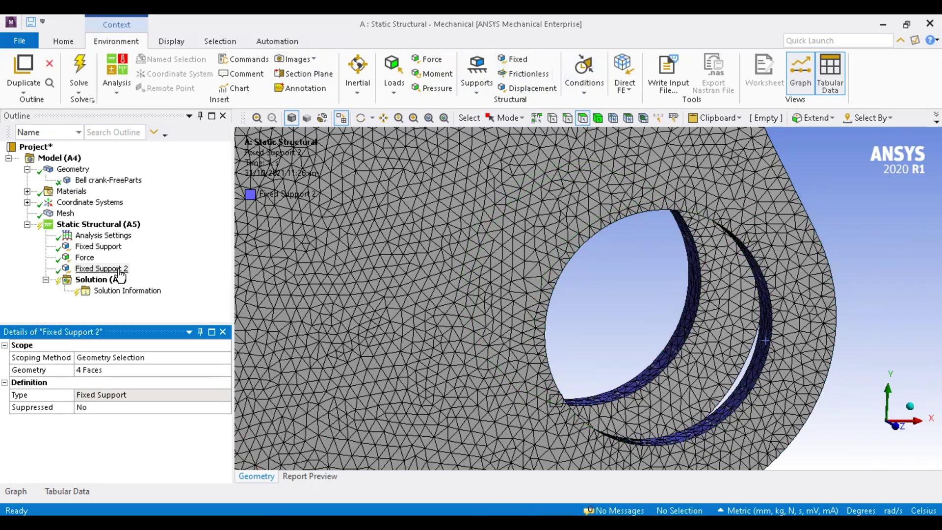
{"action": "key", "text": "Delete"}
{"action": "left_click", "coordinate": [476, 320]}
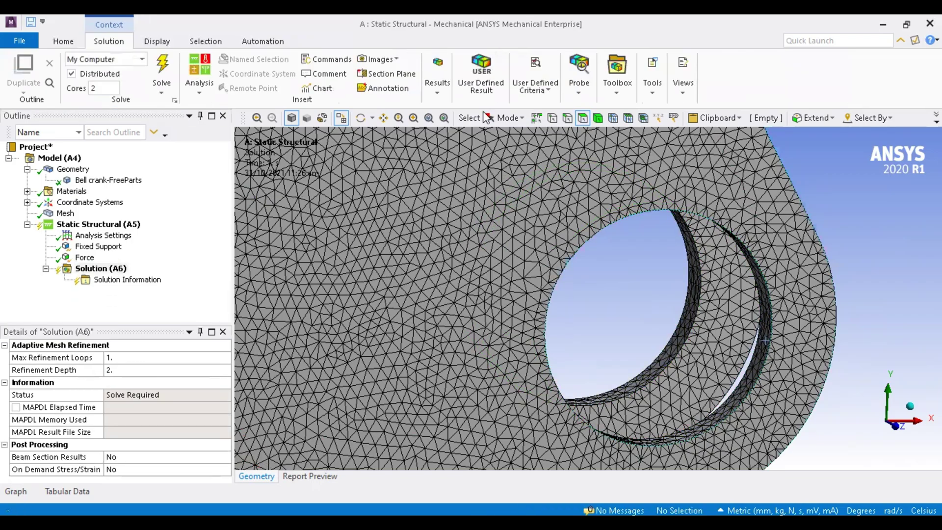
Add a second force load on the four inner faces of the bell crank's lower-right hole.
{"action": "left_click", "coordinate": [107, 226]}
{"action": "left_click", "coordinate": [419, 63]}
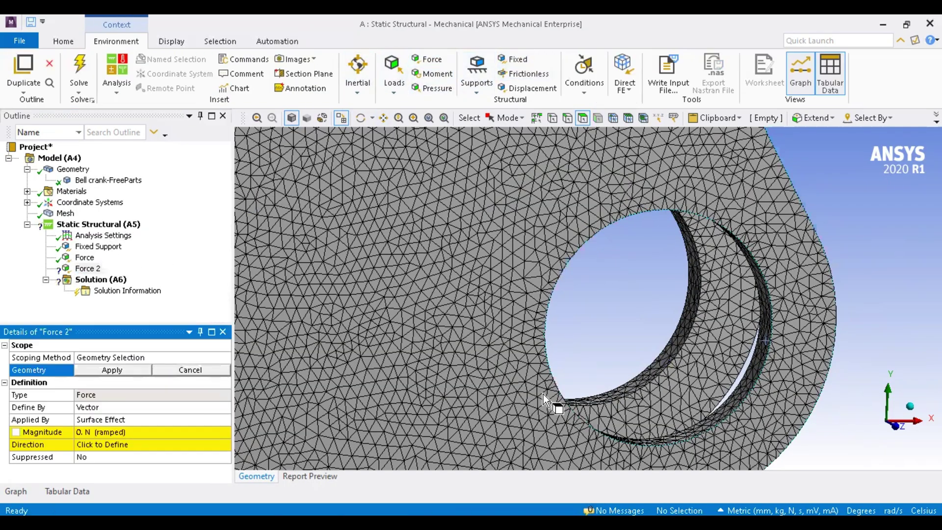
{"action": "left_click", "coordinate": [689, 291]}
{"action": "left_click", "coordinate": [698, 285], "text": "ctrl"}
{"action": "left_click", "coordinate": [762, 352], "text": "ctrl"}
{"action": "left_click", "coordinate": [763, 308], "text": "ctrl"}
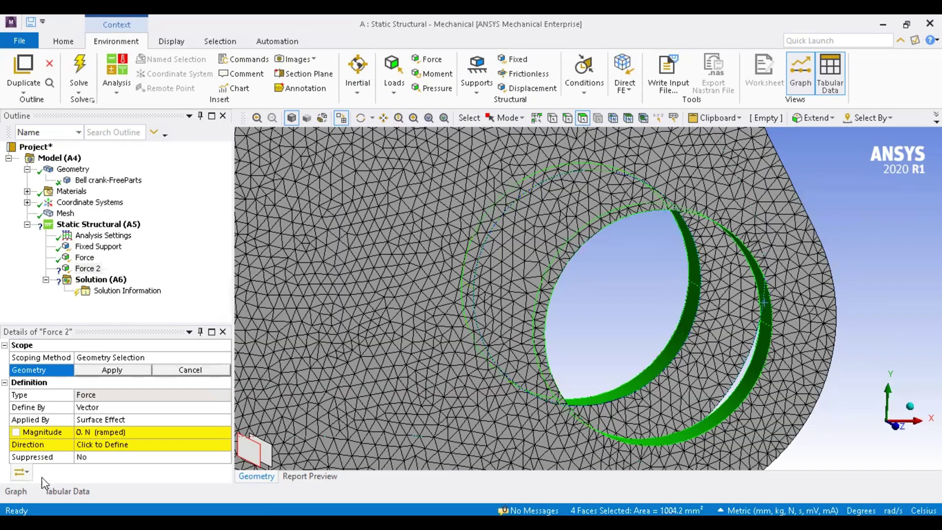
{"action": "left_click", "coordinate": [112, 370]}
Define the lower-right hole's force by components and set its X component to 1836 N.
{"action": "left_click", "coordinate": [148, 407]}
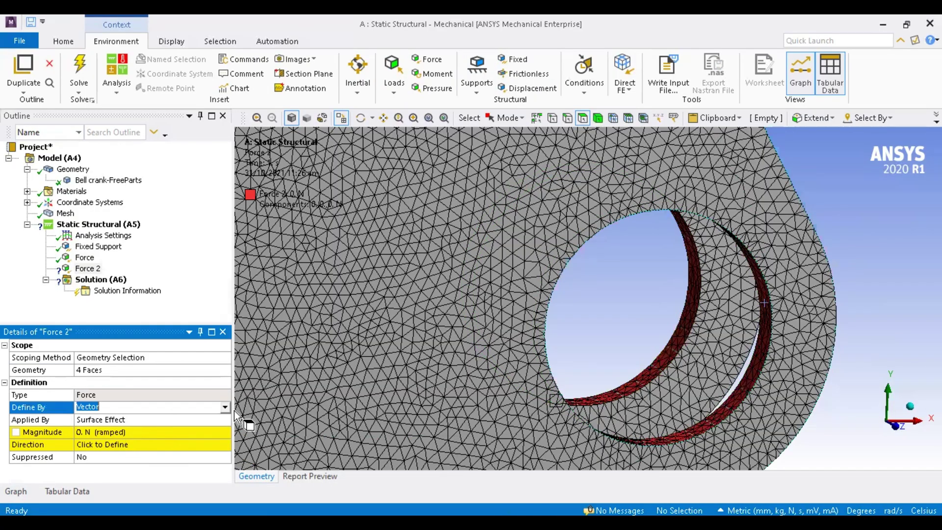
{"action": "left_click", "coordinate": [226, 407]}
{"action": "left_click", "coordinate": [183, 422]}
{"action": "left_click", "coordinate": [118, 444]}
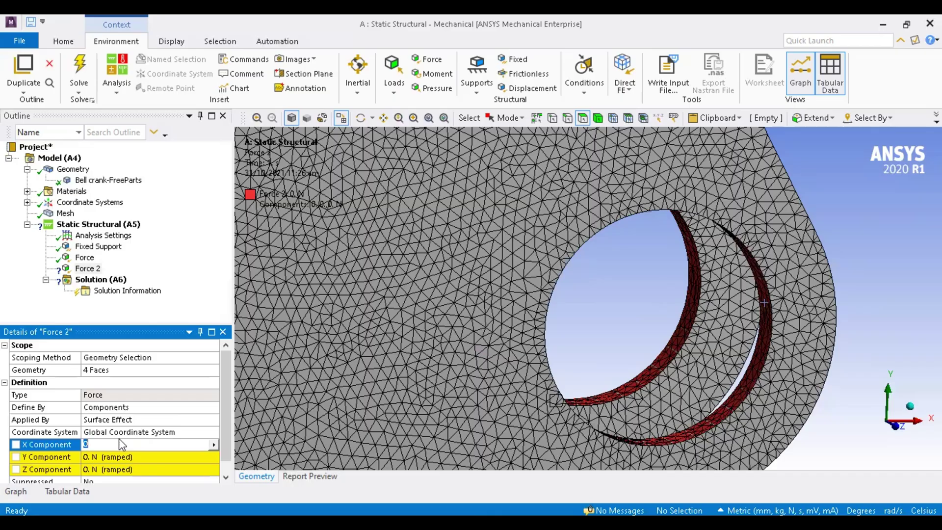
{"action": "type", "text": "1836"}
{"action": "key", "text": "Return"}
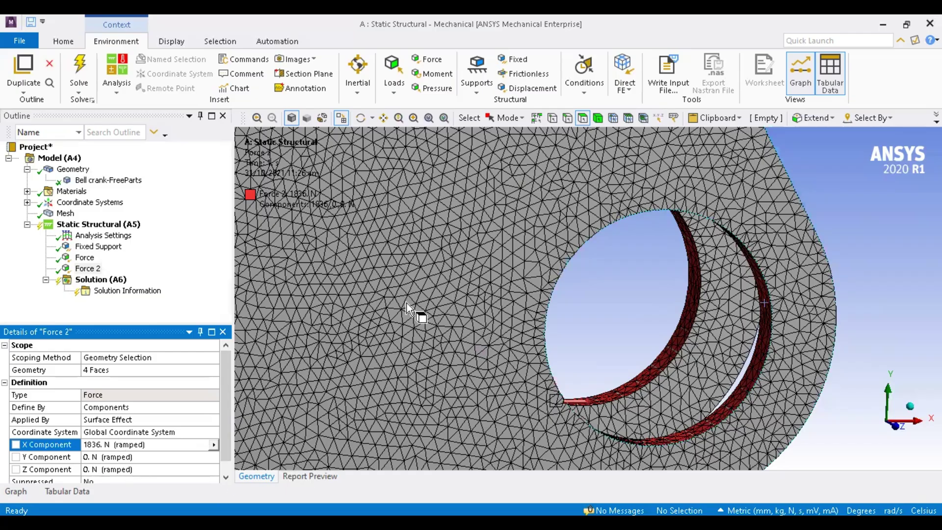
Review all loads and supports of the static structural analysis on the whole bell crank.
{"action": "scroll", "coordinate": [420, 315], "scroll_direction": "up", "scroll_amount": 2}
{"action": "scroll", "coordinate": [492, 307], "scroll_direction": "down", "scroll_amount": 5}
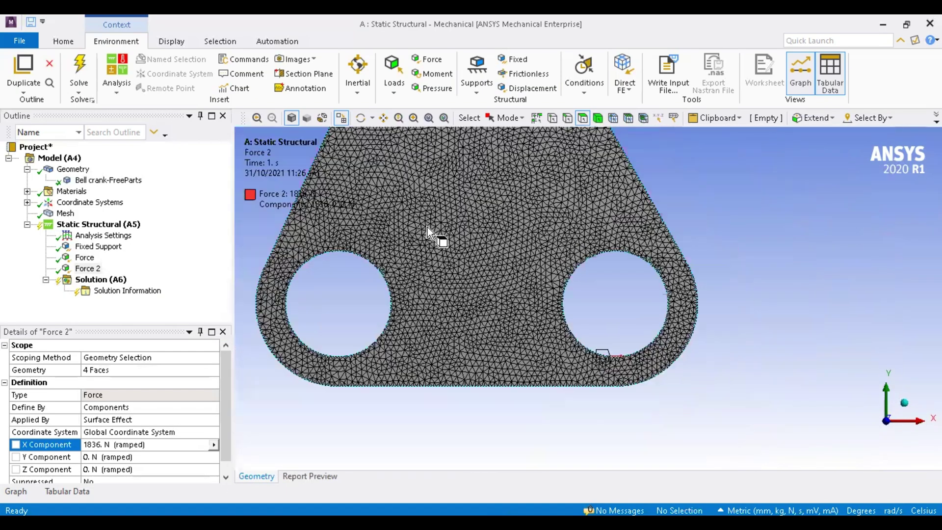
{"action": "scroll", "coordinate": [598, 296], "scroll_direction": "down", "scroll_amount": 3}
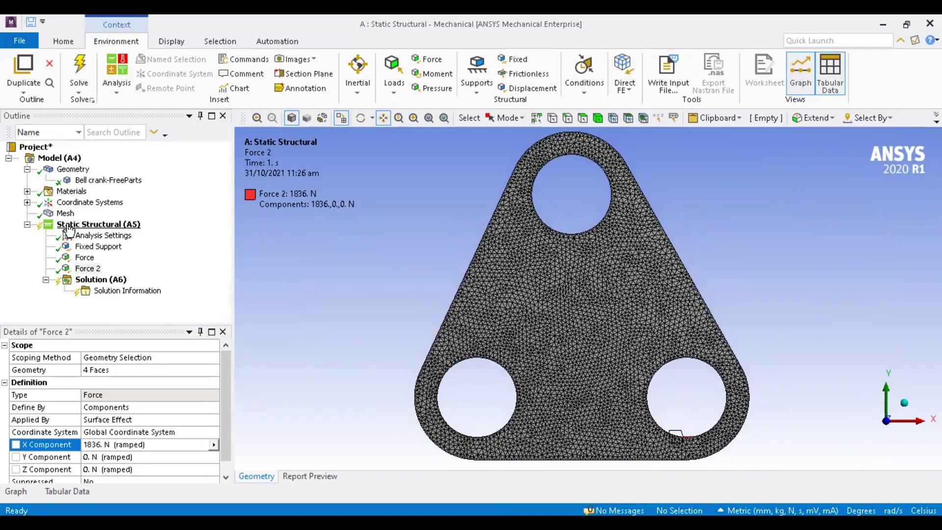
{"action": "left_click", "coordinate": [88, 225]}
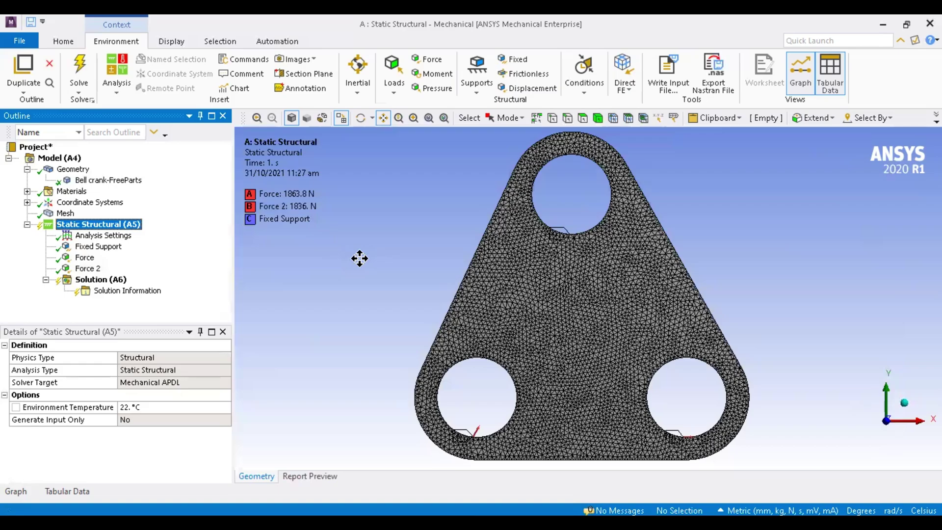
Add total deformation, equivalent elastic strain and equivalent (von-Mises) stress results to the solution.
{"action": "left_click", "coordinate": [102, 279]}
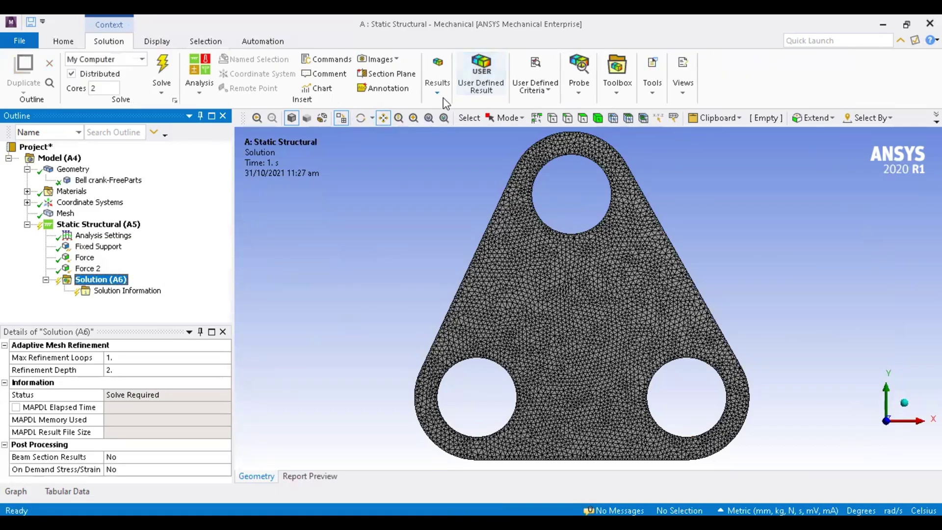
{"action": "left_click", "coordinate": [438, 86]}
{"action": "left_click", "coordinate": [456, 131]}
{"action": "left_click", "coordinate": [462, 158]}
{"action": "left_click", "coordinate": [485, 90]}
{"action": "left_click", "coordinate": [500, 97]}
{"action": "left_click", "coordinate": [515, 87]}
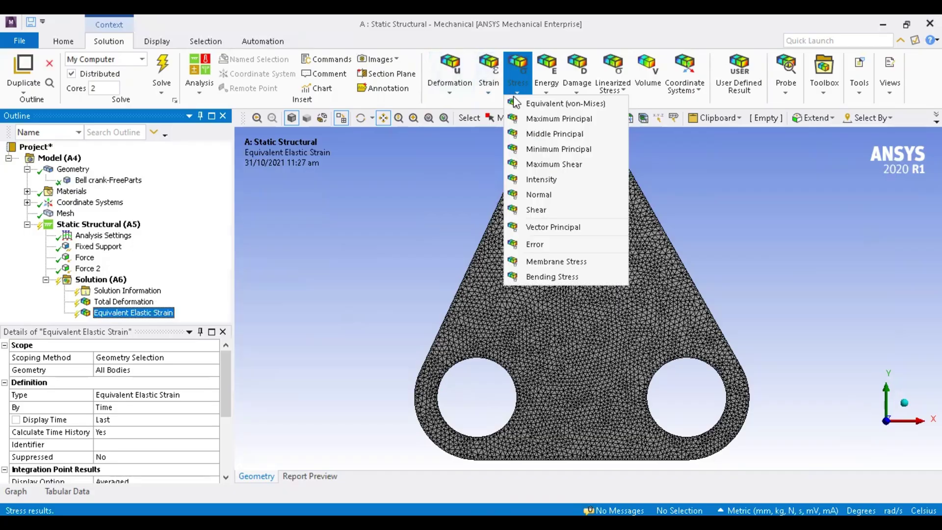
{"action": "left_click", "coordinate": [522, 102]}
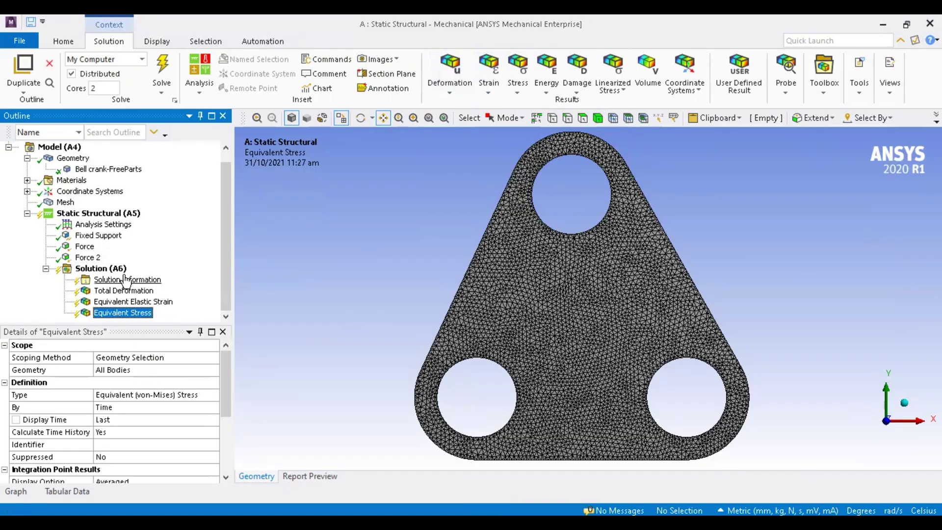
Solve the static structural analysis and display the total deformation result.
{"action": "left_click", "coordinate": [100, 268]}
{"action": "left_click", "coordinate": [161, 69]}
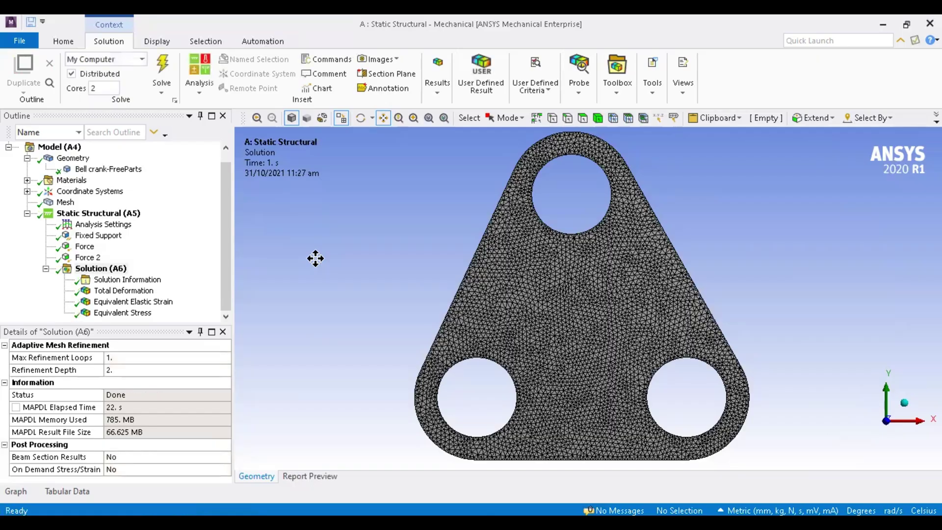
{"action": "left_click", "coordinate": [125, 290]}
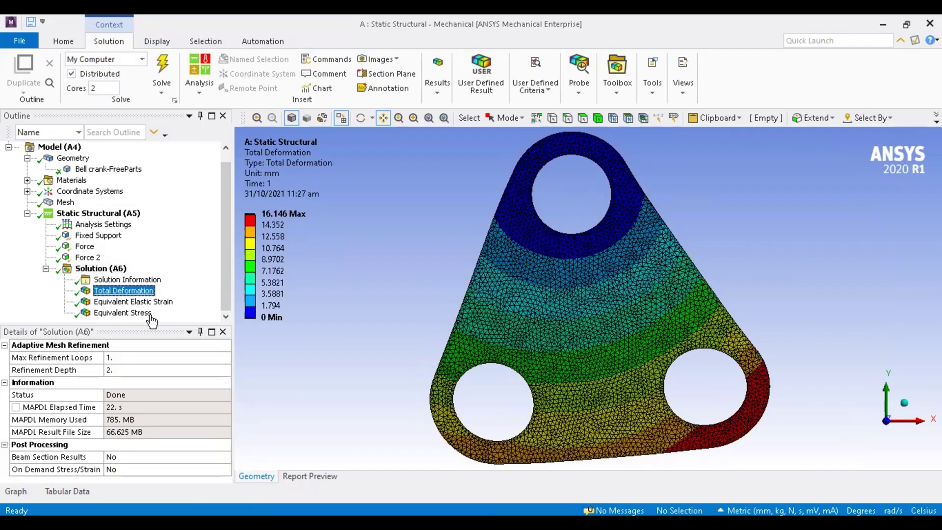
Show the total deformation with the undeformed wireframe and smooth contours.
{"action": "left_click", "coordinate": [528, 76]}
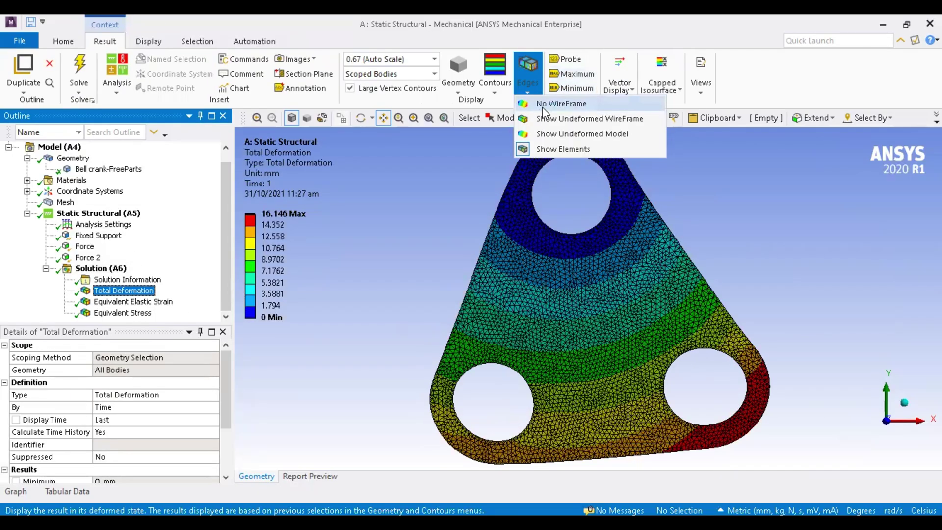
{"action": "left_click", "coordinate": [554, 120]}
{"action": "left_click", "coordinate": [495, 74]}
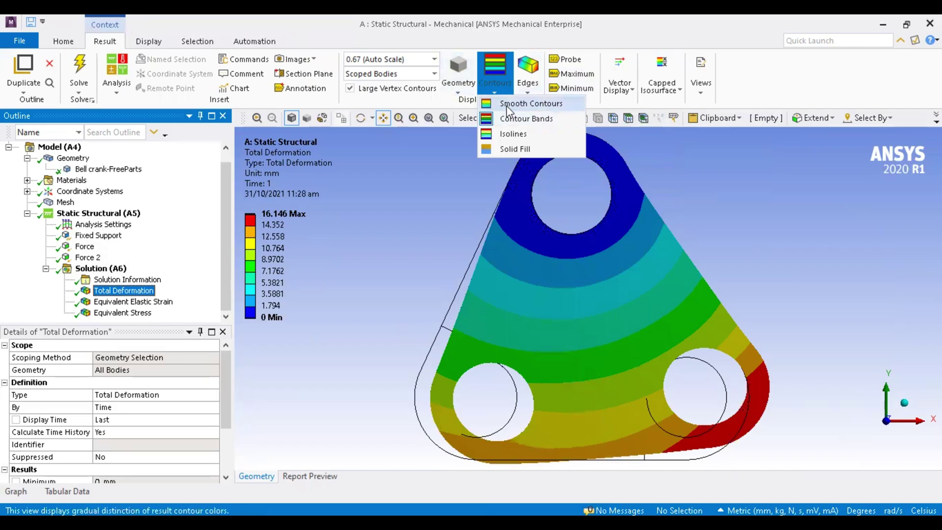
{"action": "left_click", "coordinate": [506, 104]}
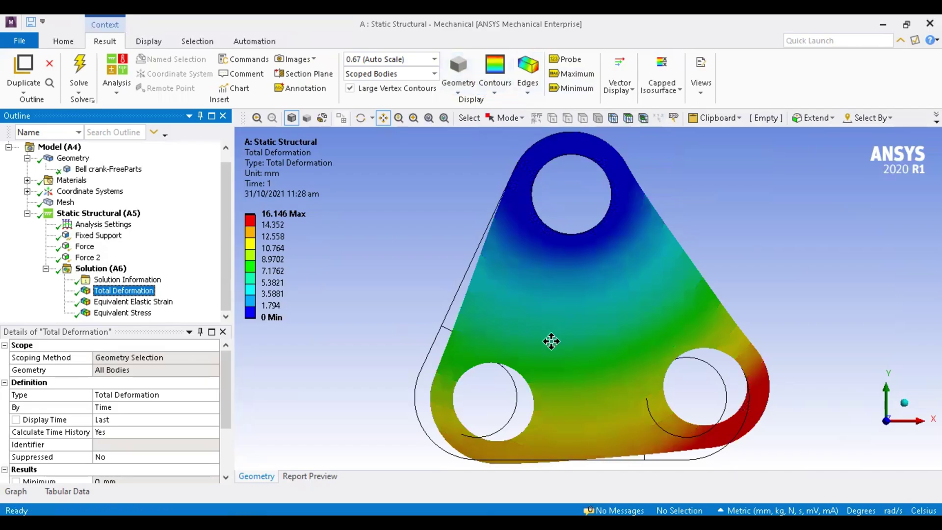
Bring up the graph and tabular data of the total deformation and keep both docked below the model.
{"action": "left_click", "coordinate": [16, 491]}
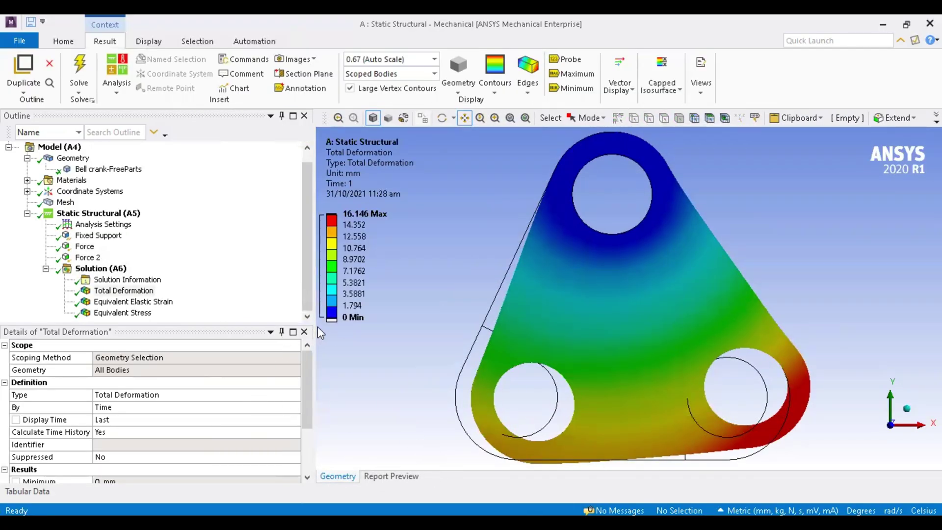
{"action": "scroll", "coordinate": [373, 392], "scroll_direction": "down", "scroll_amount": 1}
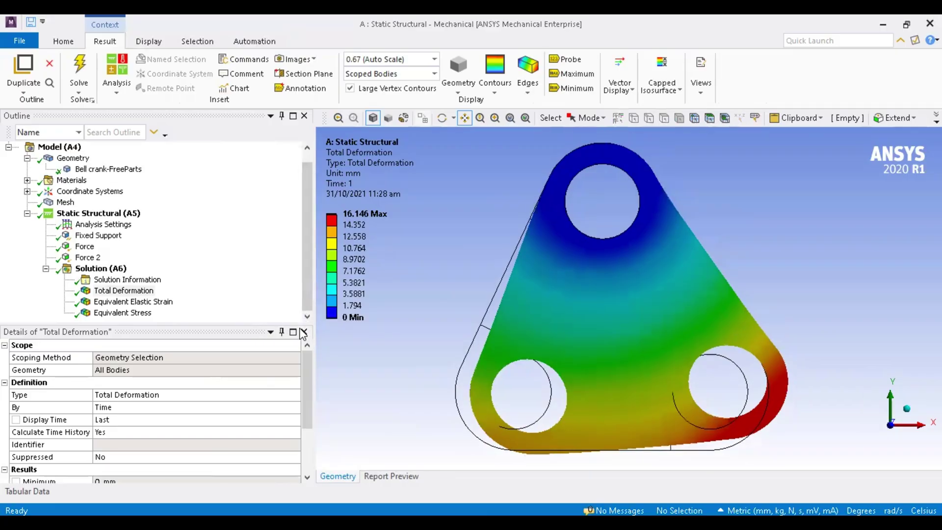
{"action": "scroll", "coordinate": [511, 416], "scroll_direction": "down", "scroll_amount": 1}
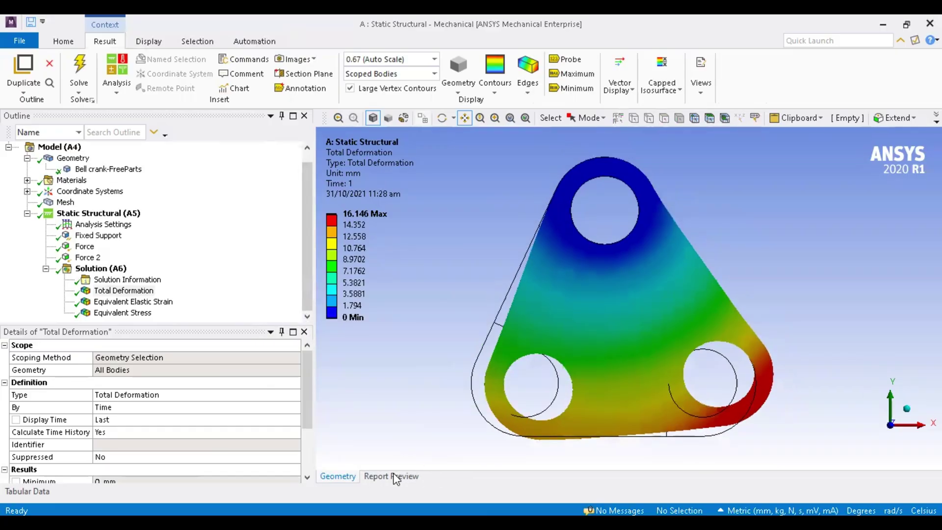
{"action": "left_click", "coordinate": [34, 492]}
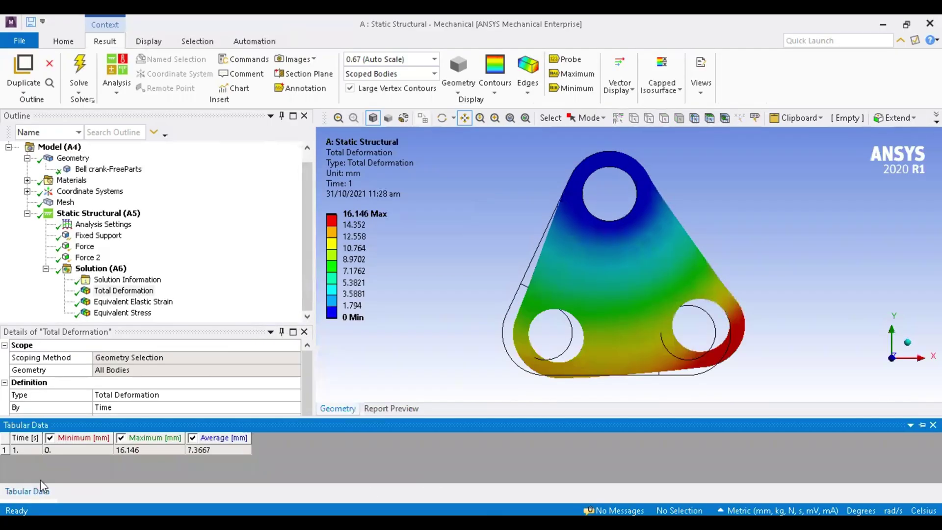
{"action": "double_click", "coordinate": [93, 424]}
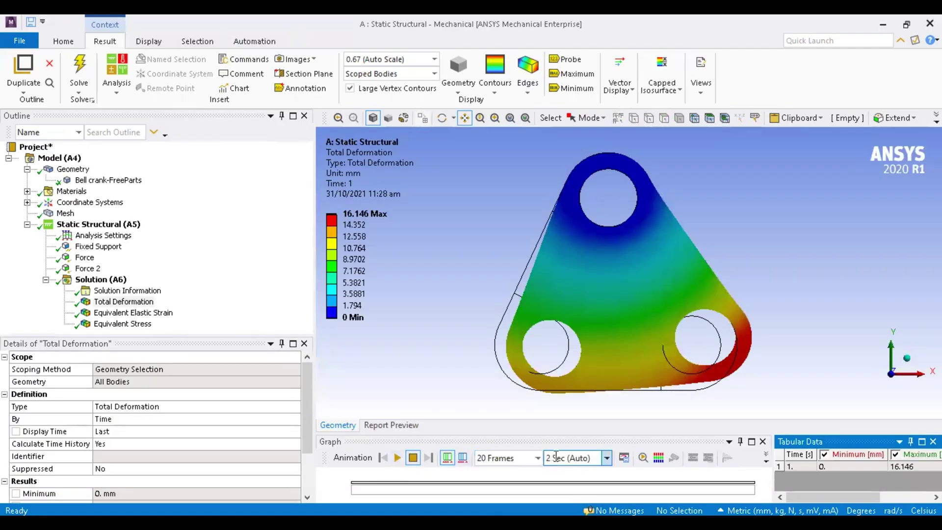
Set the total deformation animation to 40 frames over 10 seconds and play it.
{"action": "left_click", "coordinate": [607, 457]}
{"action": "left_click", "coordinate": [564, 443]}
{"action": "left_click", "coordinate": [538, 458]}
{"action": "left_click", "coordinate": [495, 433]}
{"action": "left_click", "coordinate": [398, 458]}
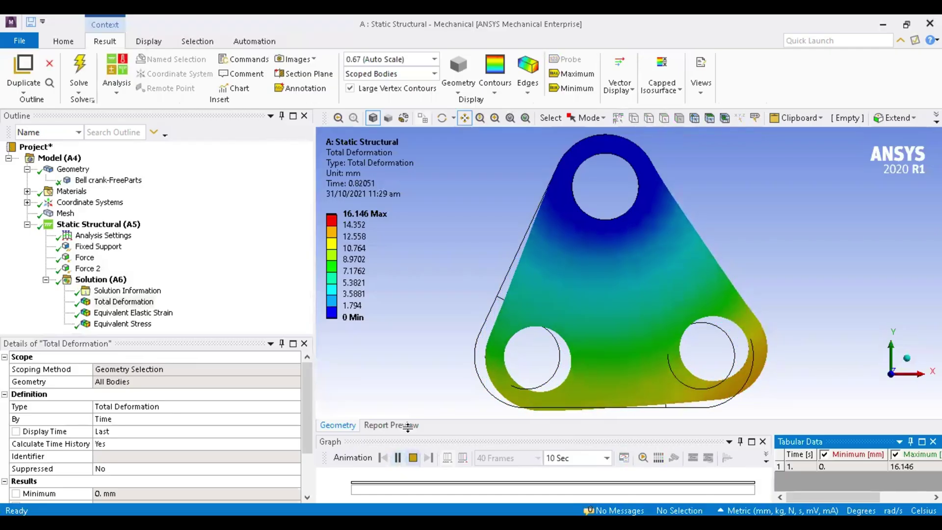
Animate the equivalent (von-Mises) stress result and examine the stress around the bell crank's upper hole up close.
{"action": "left_click", "coordinate": [138, 325]}
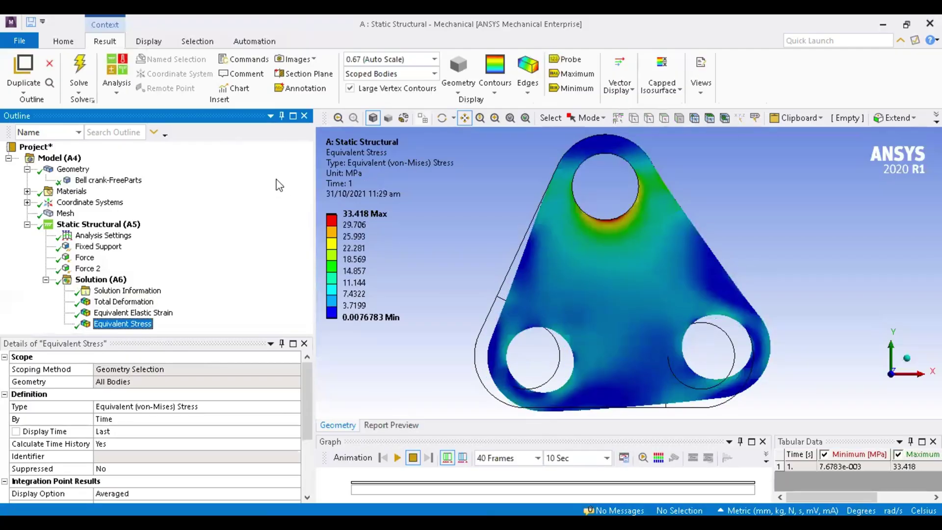
{"action": "left_click", "coordinate": [397, 457]}
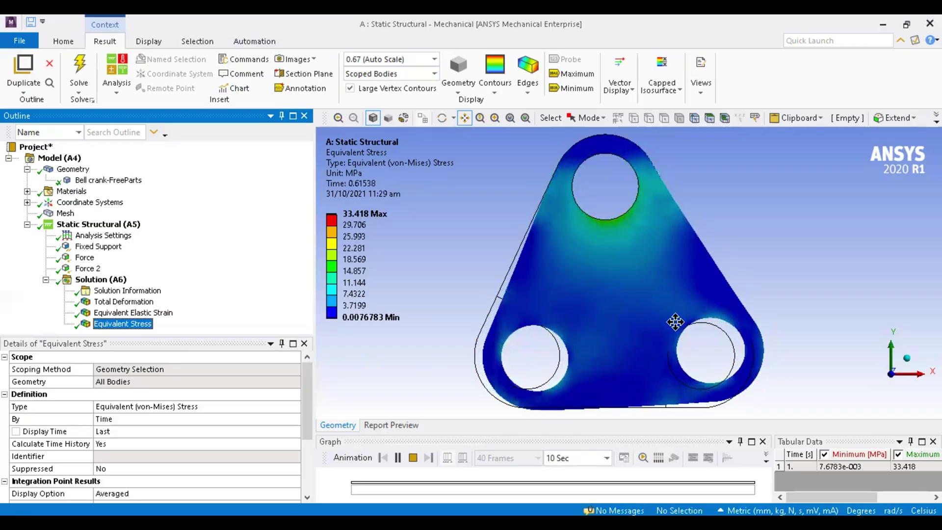
{"action": "left_click", "coordinate": [673, 320]}
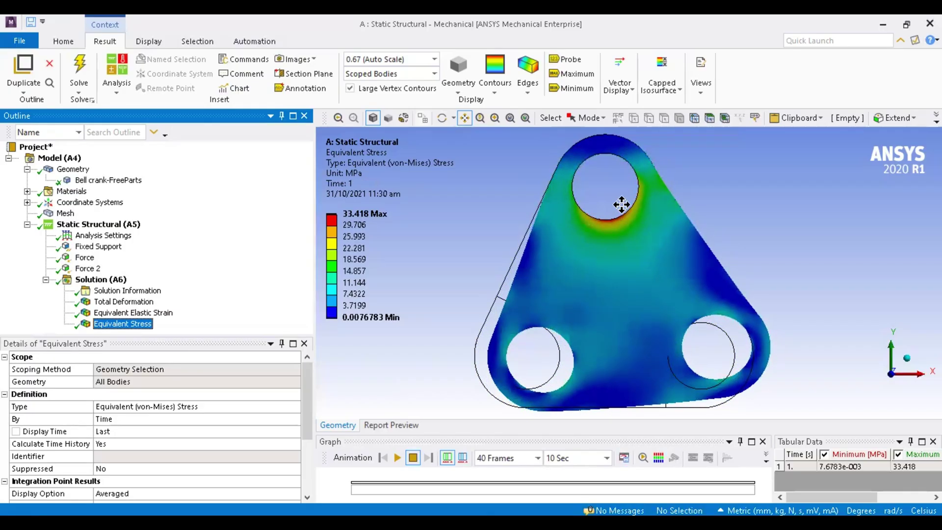
{"action": "scroll", "coordinate": [621, 204], "scroll_direction": "up", "scroll_amount": 5}
{"action": "left_click_drag", "start_coordinate": [555, 175], "coordinate": [570, 296]}
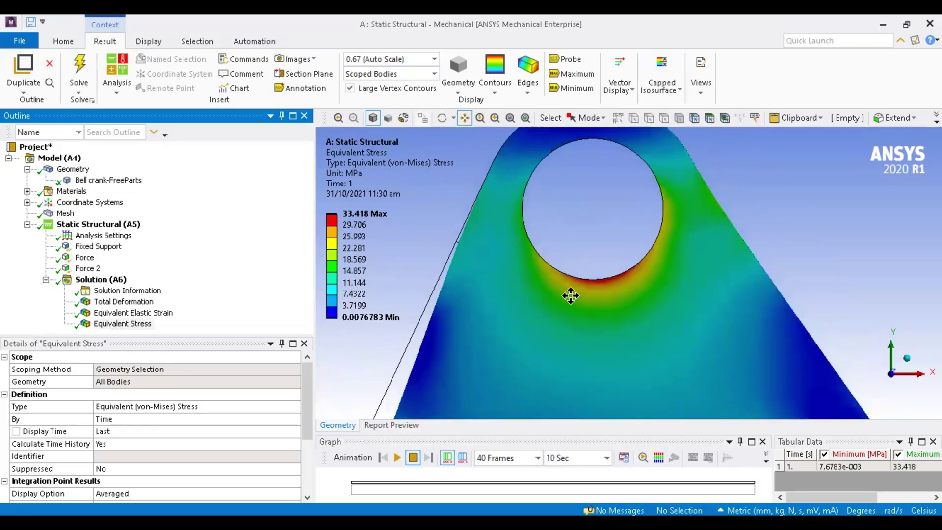